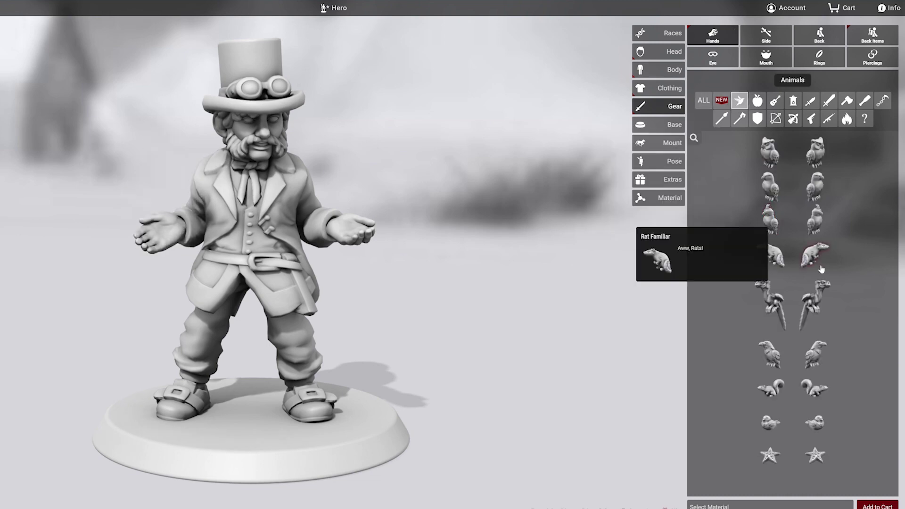
Equip the character with a round flask in the right hand and a large bag in the left, and hang small bottles at the hips
scroll(810, 282, "down", 5)
left_click(812, 239)
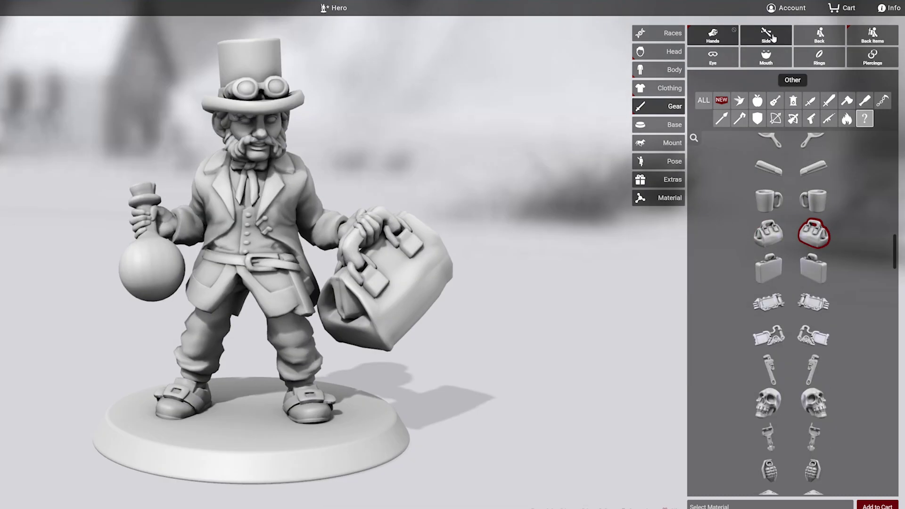
left_click(765, 35)
left_click(818, 171)
scroll(816, 197, "up", 2)
Attach a rolled scroll case to the character's backpack and add a ring to the hand
left_click(872, 34)
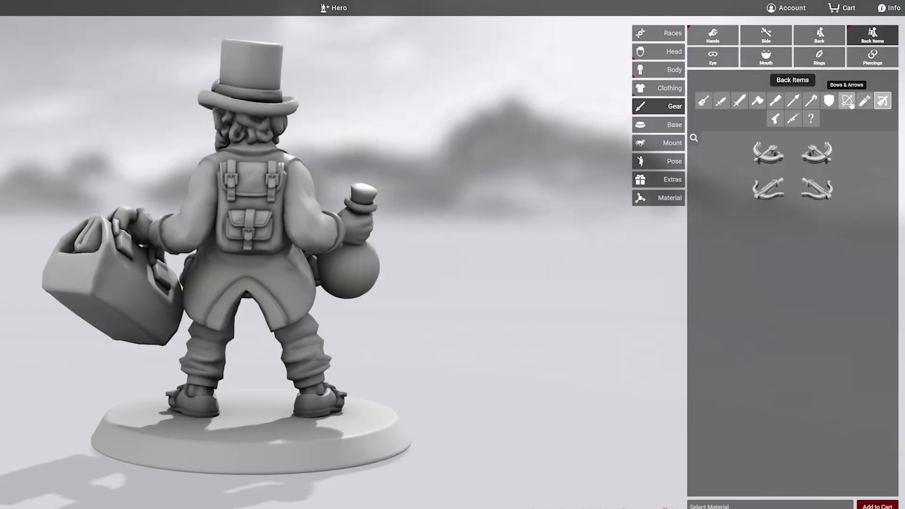
scroll(754, 330, "down", 10)
left_click(766, 357)
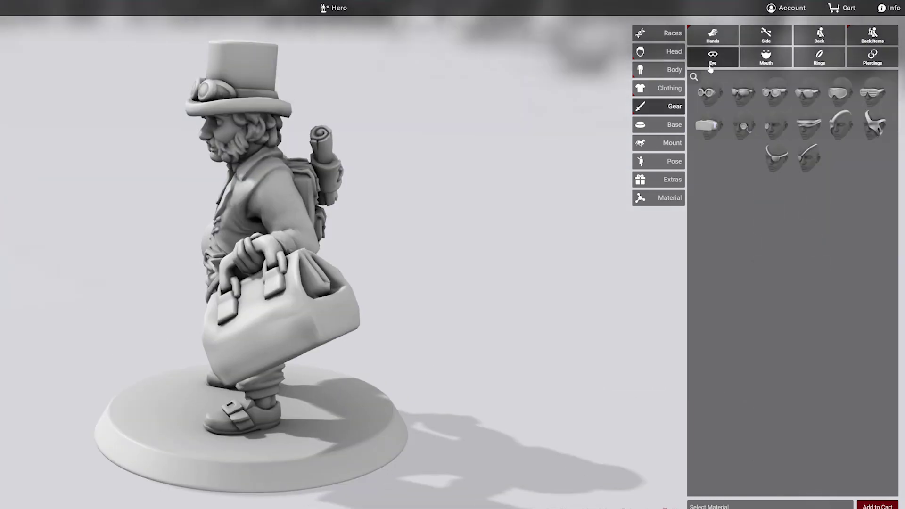
left_click(712, 56)
left_click(819, 57)
Decorate the base with flasks and bottles and give it a cobblestone surface
left_click(658, 124)
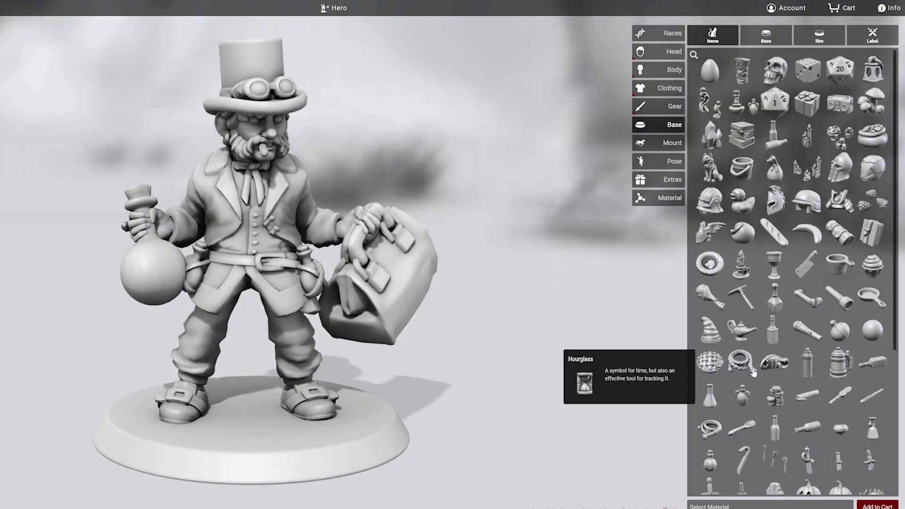
scroll(777, 377, "down", 3)
scroll(777, 283, "up", 5)
left_click(737, 132)
left_click(792, 34)
left_click(863, 33)
Apply a preset pose to the character and open its advanced pose adjustments
left_click(658, 161)
left_click(812, 404)
left_click(846, 34)
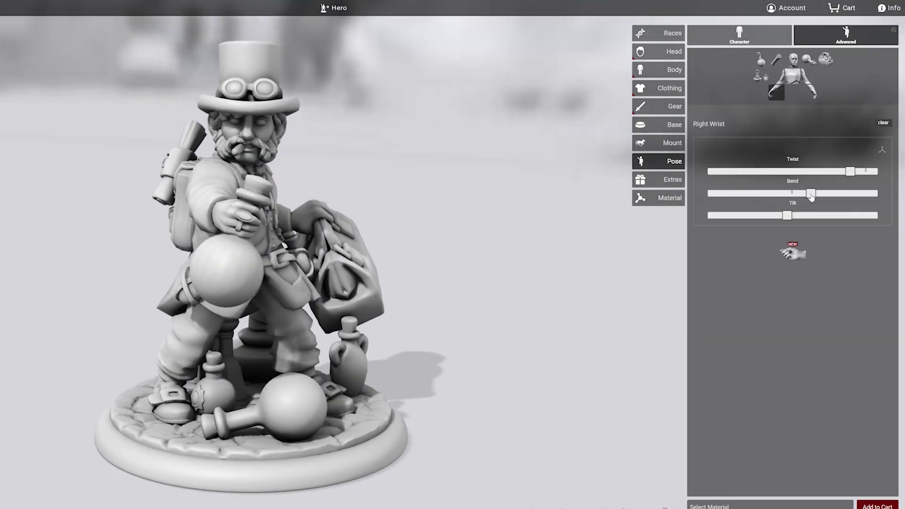
Fine-tune the character's pose by adjusting the right wrist, torso and arms
left_click_drag(837, 278, 822, 278)
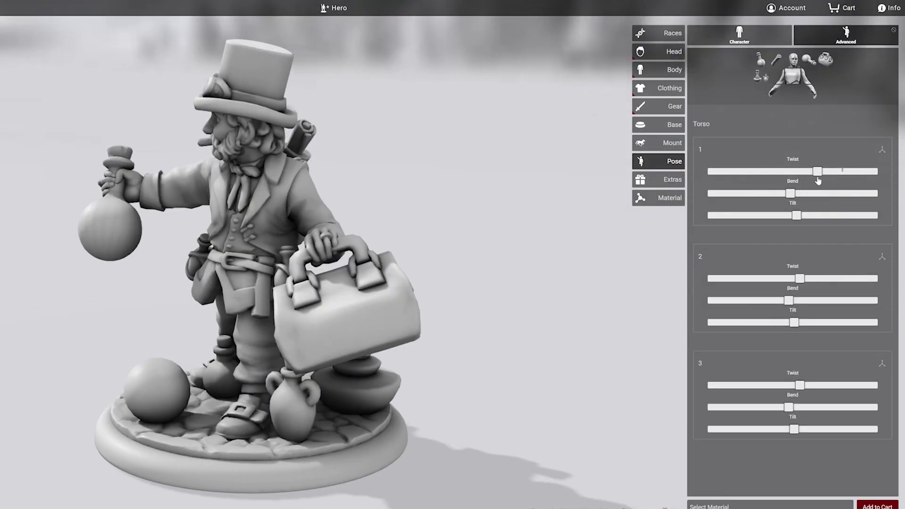
left_click(808, 92)
mouse_move(518, 282)
left_mouse_down()
mouse_move(443, 274)
mouse_move(519, 278)
left_mouse_up()
left_click(773, 81)
left_click(769, 92)
Adjust the right handheld flask's grip position and refine the pose of the carried items and upper body
left_click(776, 60)
left_click(776, 60)
left_click_drag(386, 236, 287, 233)
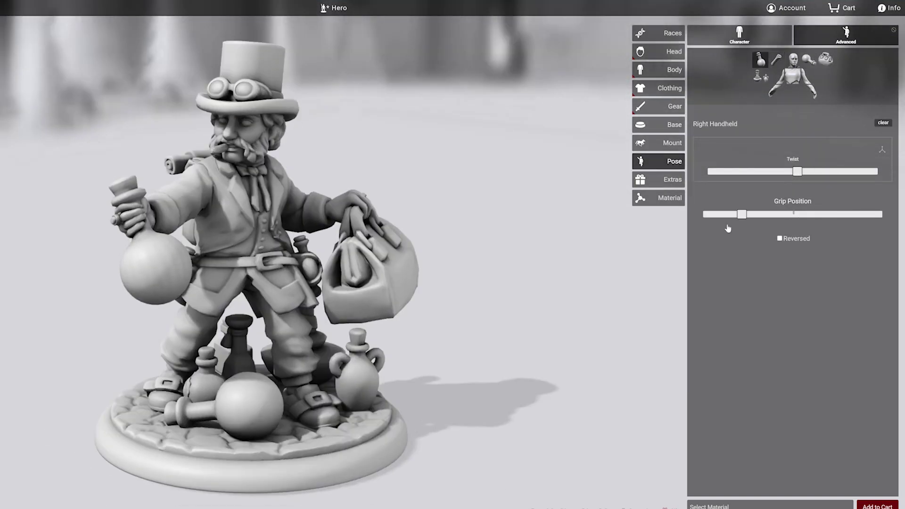
left_click(793, 71)
left_click_drag(424, 235, 368, 235)
Select Plastic as the material for the miniature
left_click(658, 198)
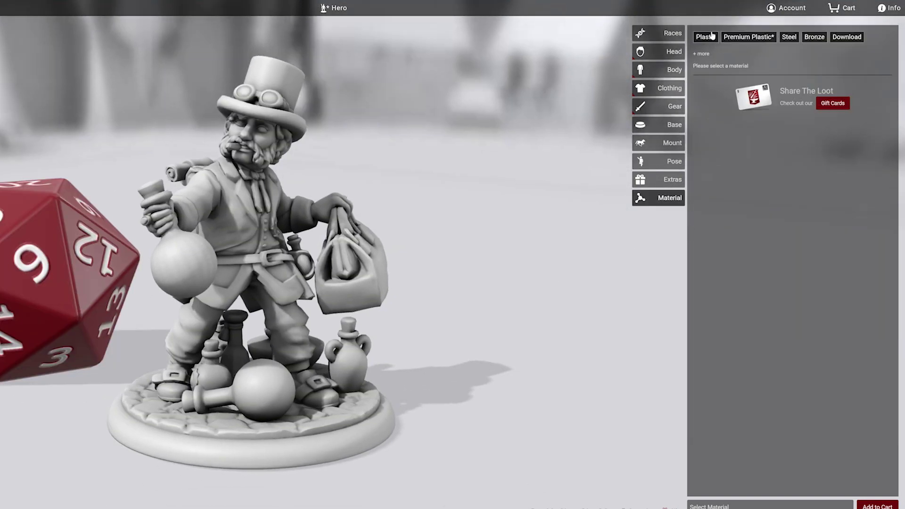
left_click(705, 37)
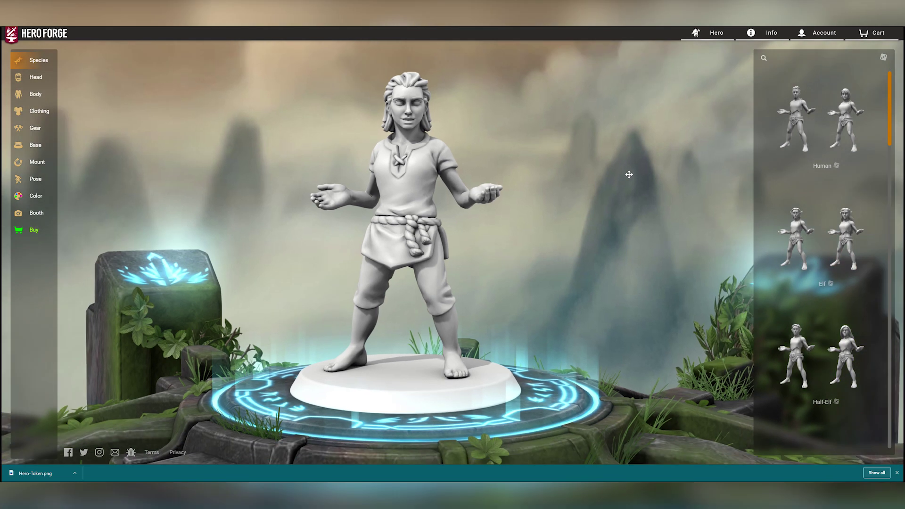
Browse the species list and choose a male body for the new character
mouse_move(794, 346)
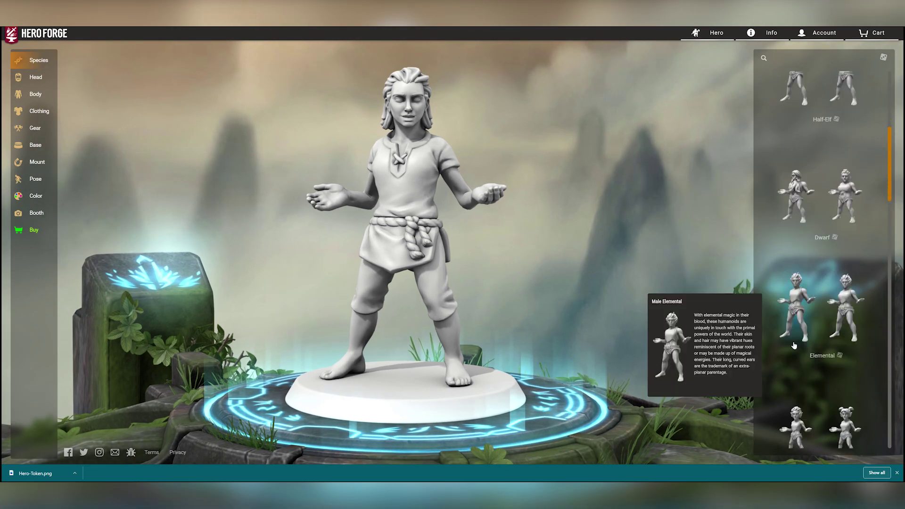
scroll(796, 283, "down", 2)
left_click(797, 226)
scroll(805, 281, "down", 5)
scroll(805, 282, "down", 5)
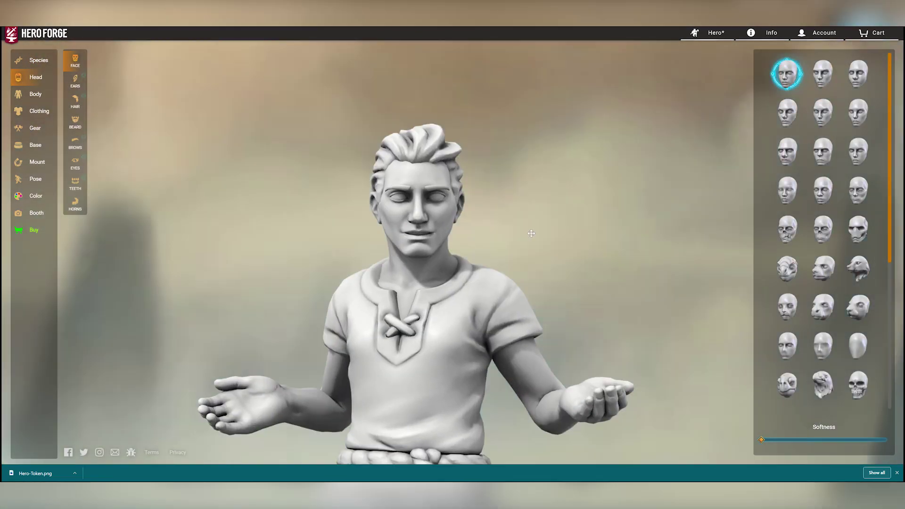
Style the head with the first face option, no hair and a very long flowing beard
left_click(823, 73)
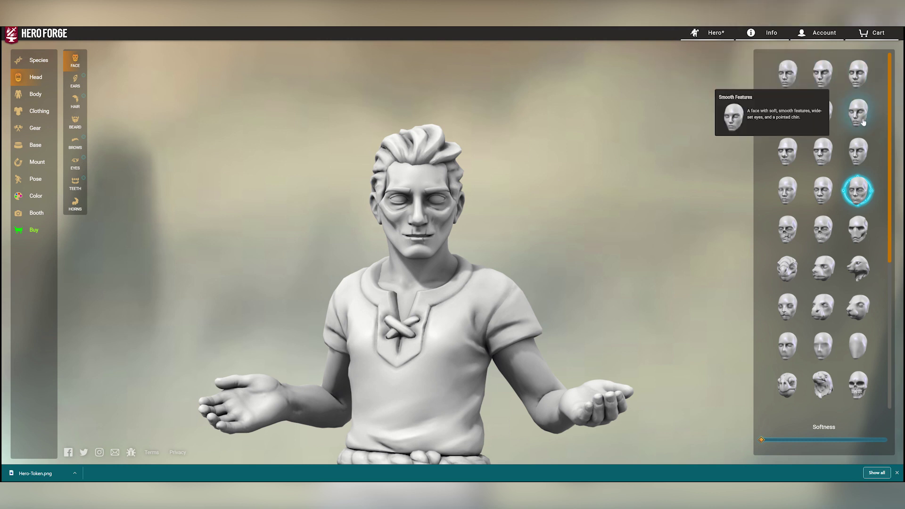
left_click(787, 73)
left_click(437, 156)
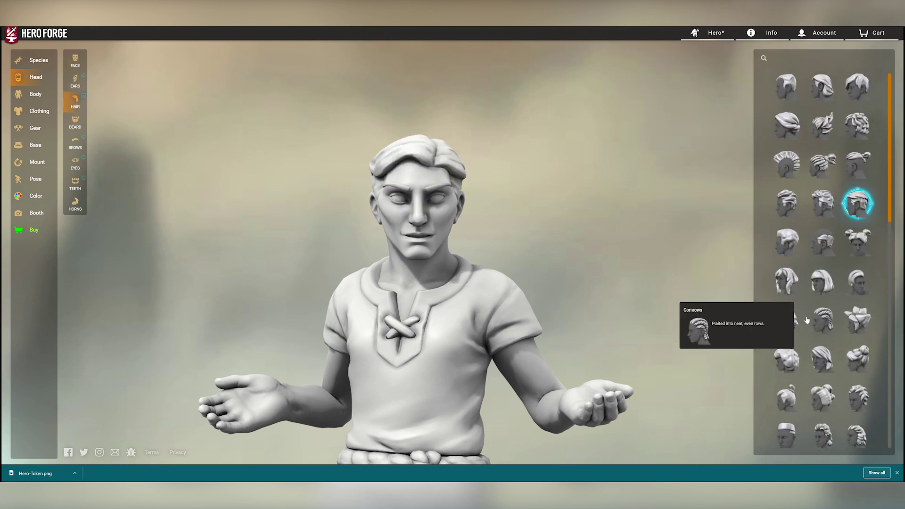
left_click(417, 252)
left_click(824, 247)
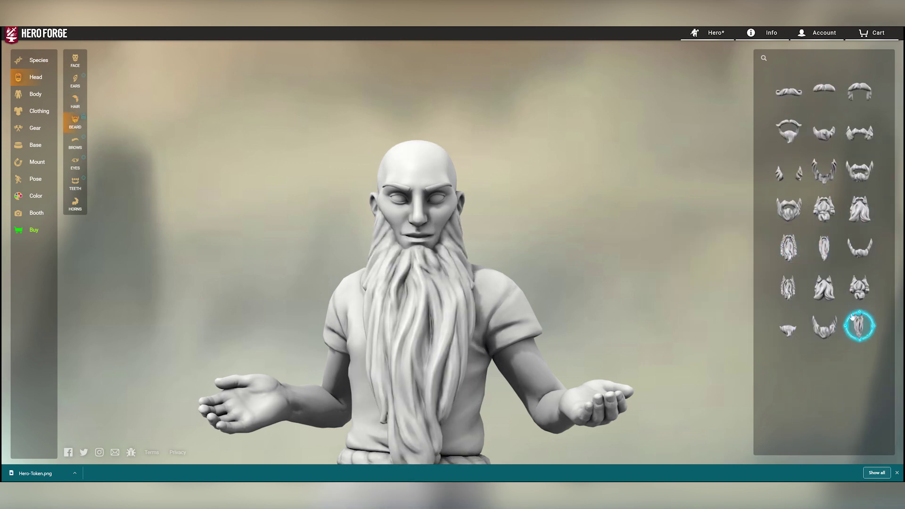
left_click(72, 144)
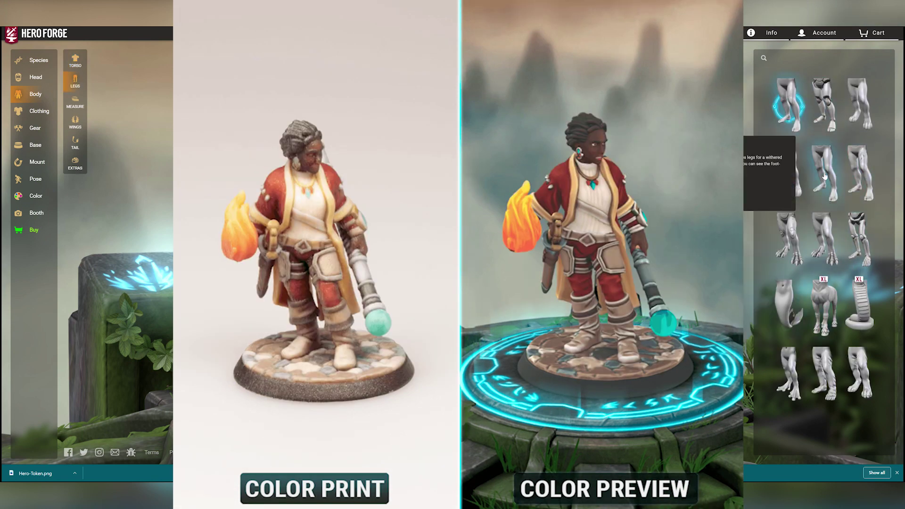
Reduce the body's arm, upper and lower weight, posture, build and muscularity to their minimum for a frail figure
left_click(75, 101)
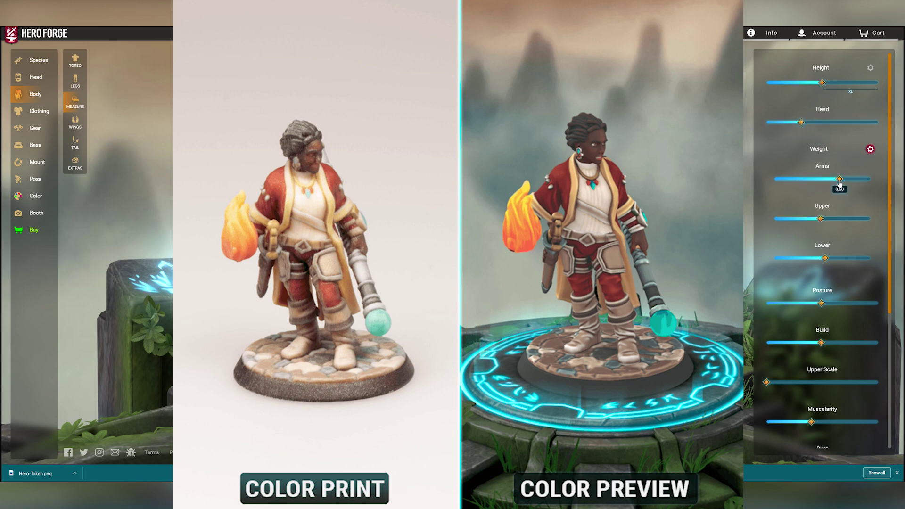
left_click_drag(820, 219, 759, 226)
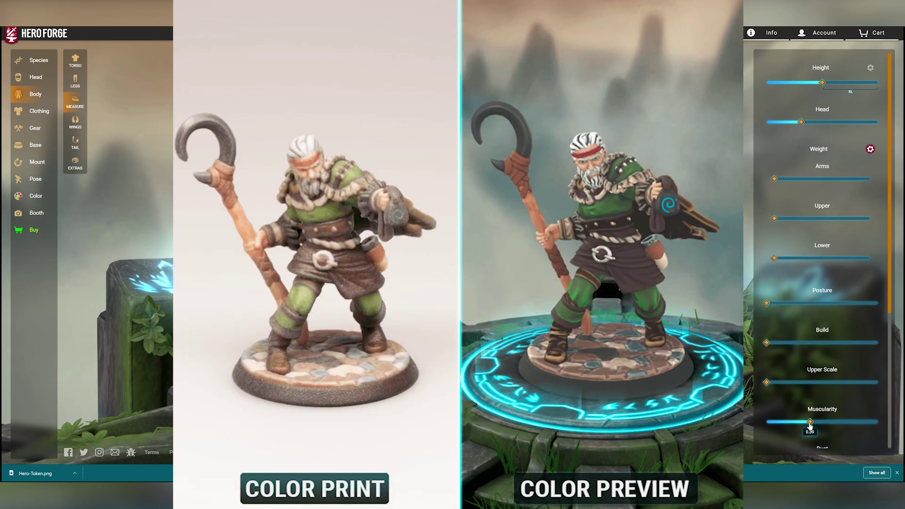
left_click_drag(810, 425, 760, 427)
scroll(778, 328, "down", 3)
left_click_drag(788, 324, 778, 328)
left_click_drag(774, 371, 772, 371)
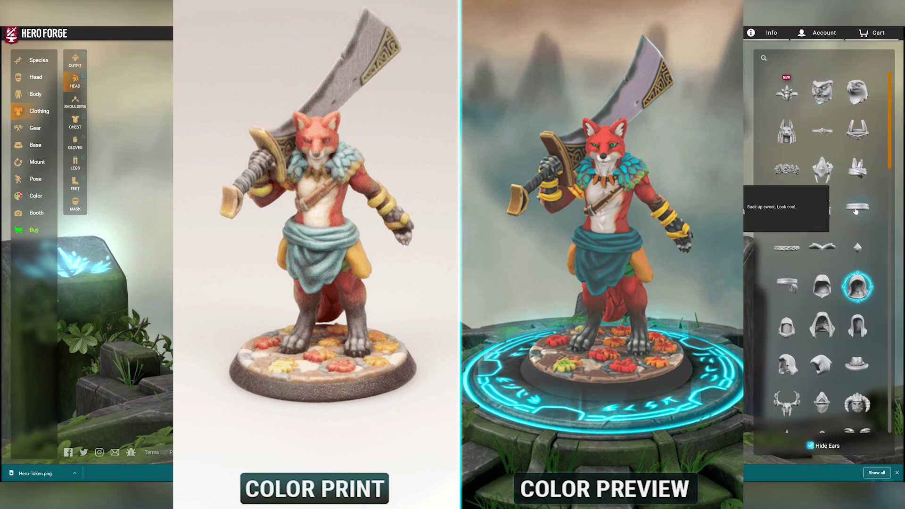
Filter the chest clothing to the Fantasy genre
scroll(823, 261, "down", 2)
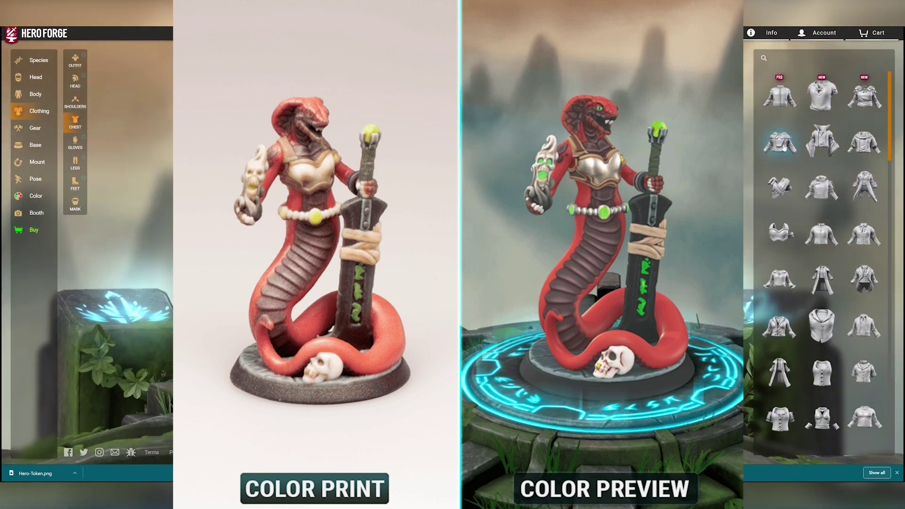
left_click(763, 58)
left_click(813, 70)
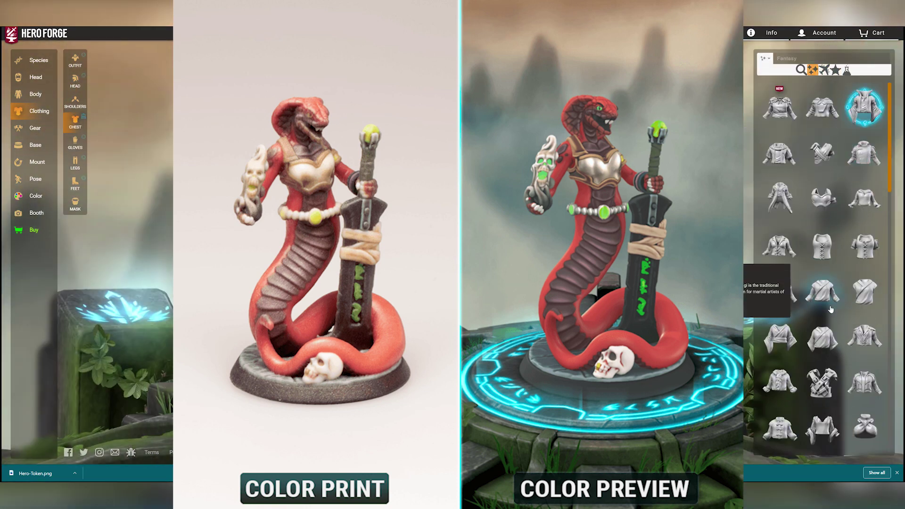
Compare several fantasy chest pieces on the character and settle on the Wizard's Robes Chest
scroll(822, 330, "down", 4)
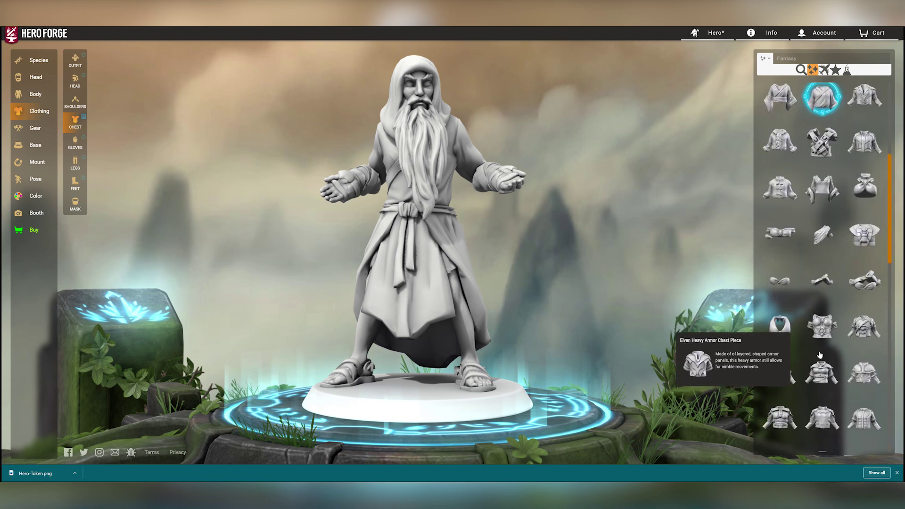
scroll(819, 354, "up", 3)
scroll(862, 224, "up", 2)
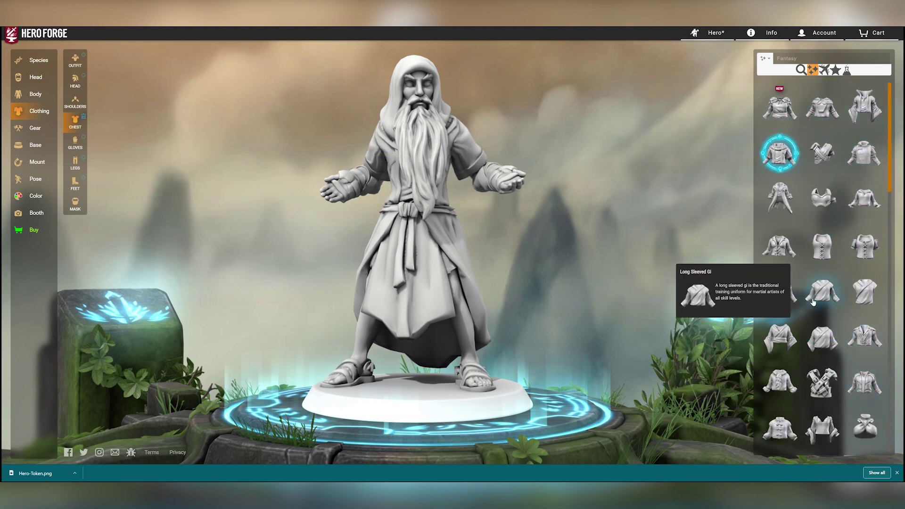
left_click(780, 336)
mouse_move(396, 290)
left_mouse_down()
mouse_move(471, 290)
mouse_move(397, 289)
left_mouse_up()
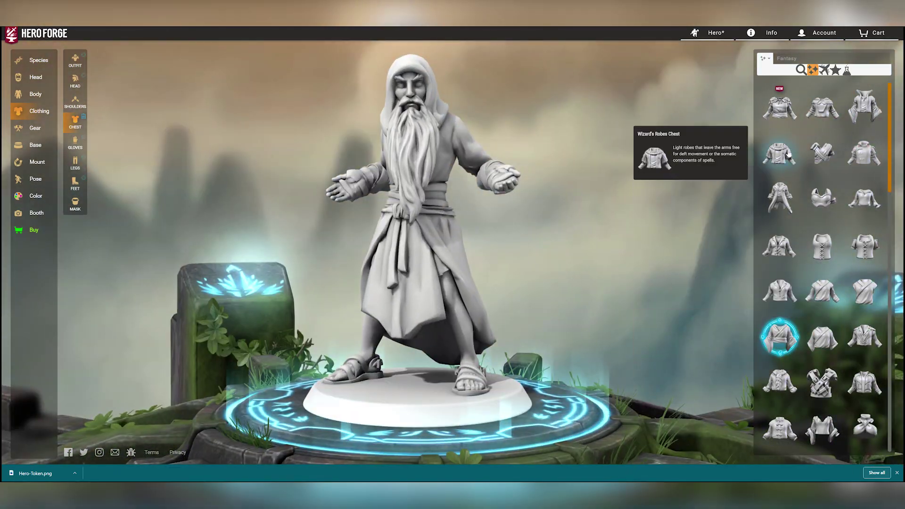
left_click(782, 163)
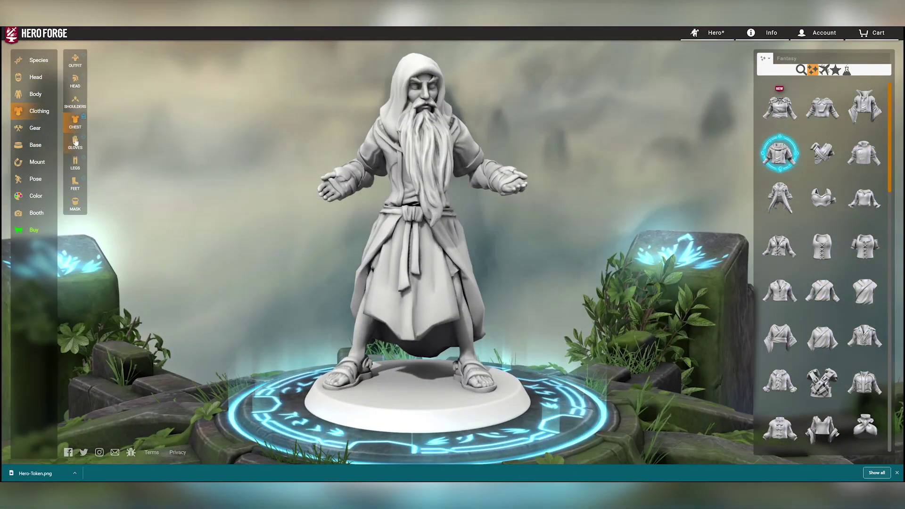
Search the leg clothing for "Ro" and dress the character in the layered robe skirt with a rope belt
left_click(75, 141)
left_click(74, 163)
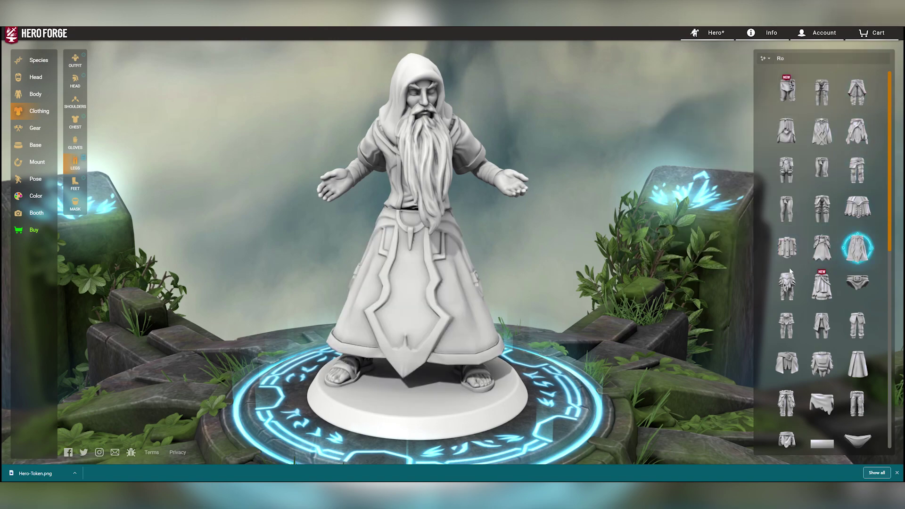
left_click(857, 364)
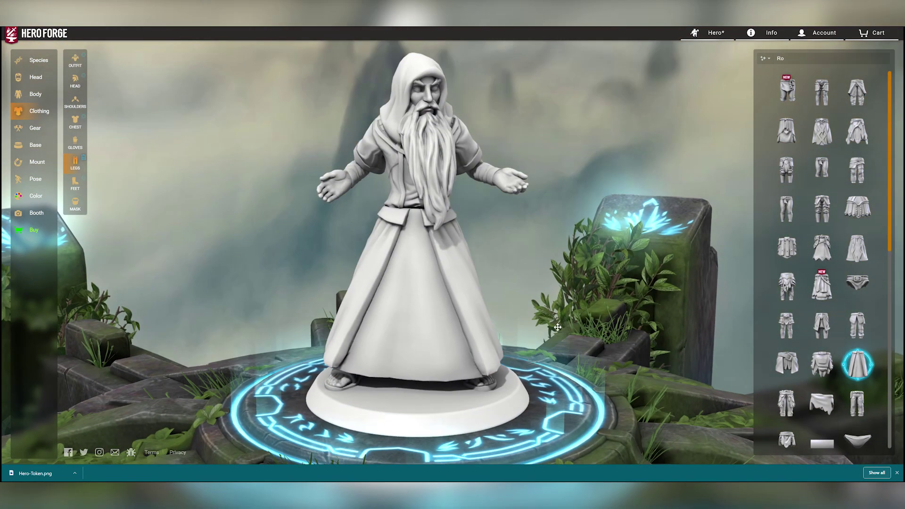
left_click(786, 131)
Search the footwear for "Sand", compare the sandals and put the Monk Sandals on both feet
left_click(75, 183)
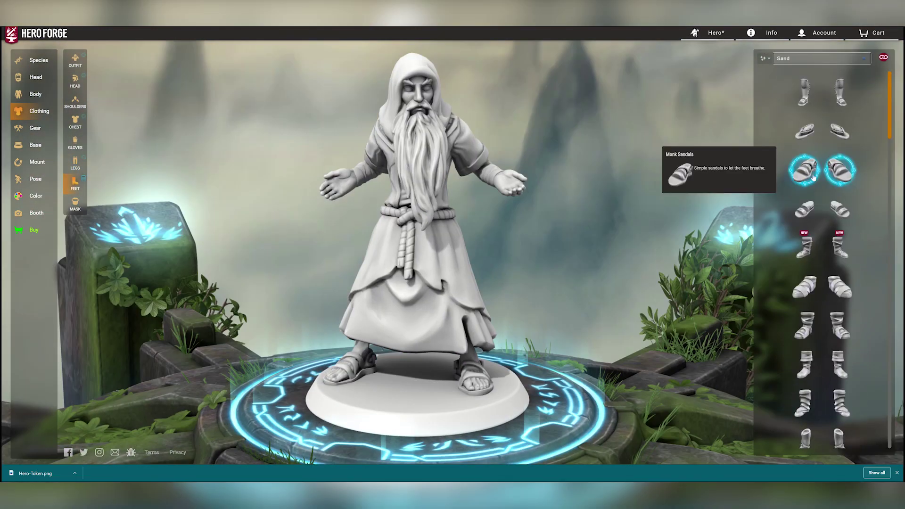
left_click(804, 209)
left_click(804, 131)
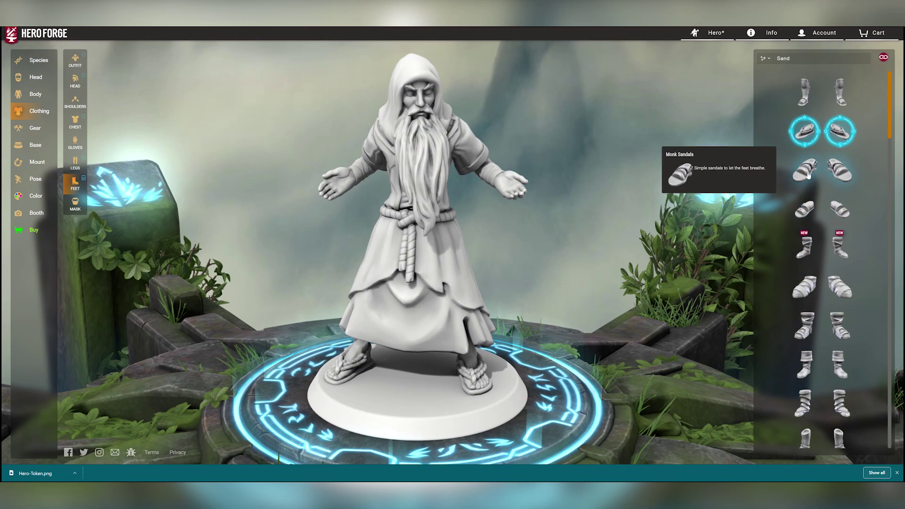
left_click(808, 176)
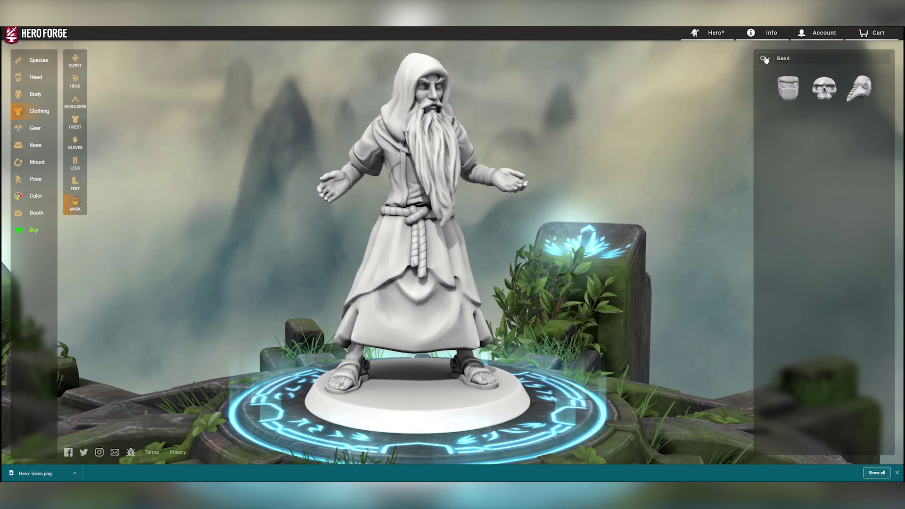
Filter the handheld gear to Miscellaneous, search for "Hour" and place the hourglass in the character's right hand
scroll(804, 214, "down", 10)
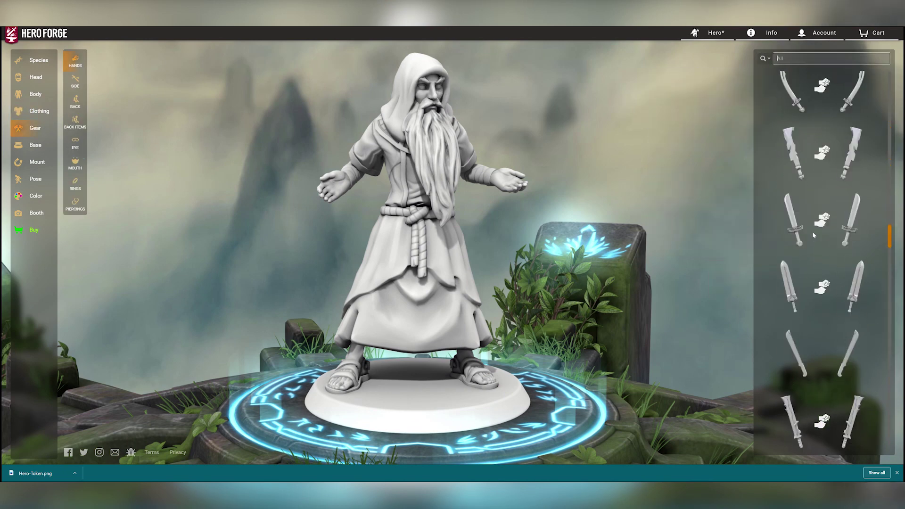
scroll(804, 215, "down", 10)
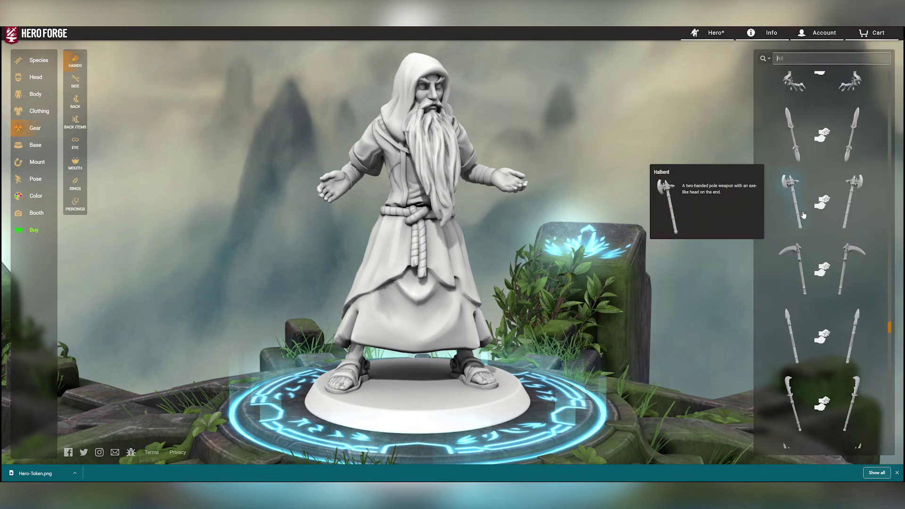
left_click(764, 58)
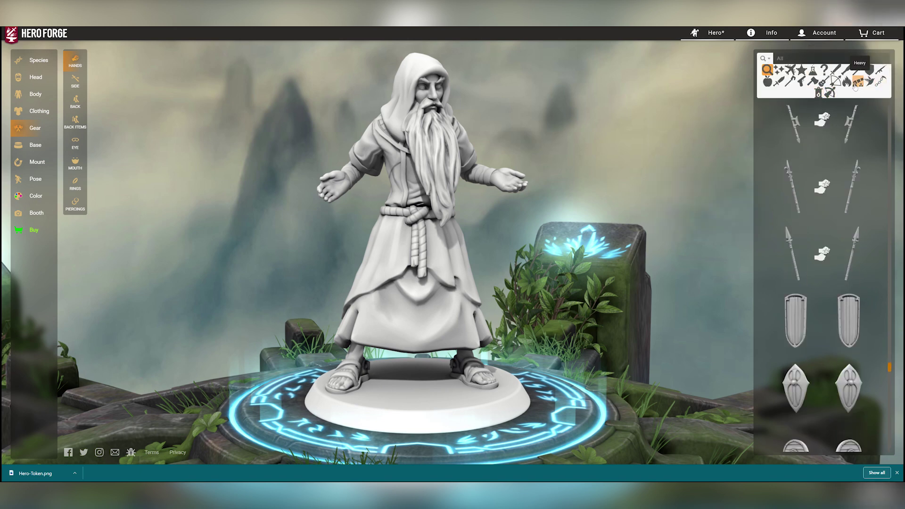
left_click(824, 71)
scroll(791, 212, "down", 10)
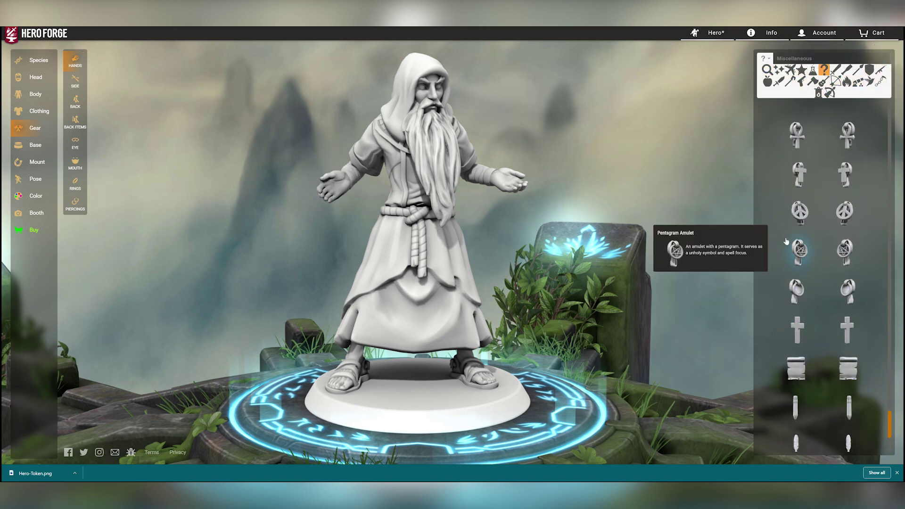
left_click(766, 69)
type("Hour")
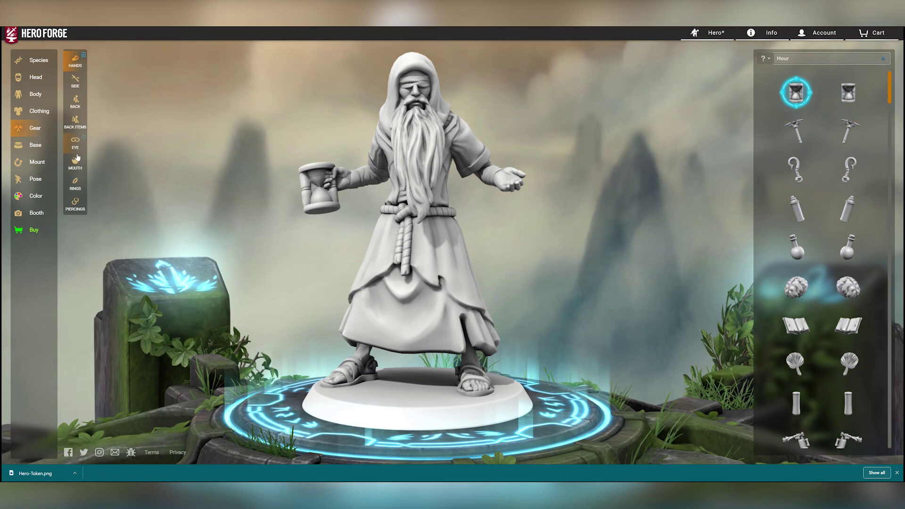
Look over the piercing and base options for the character
left_click(80, 206)
left_click(35, 145)
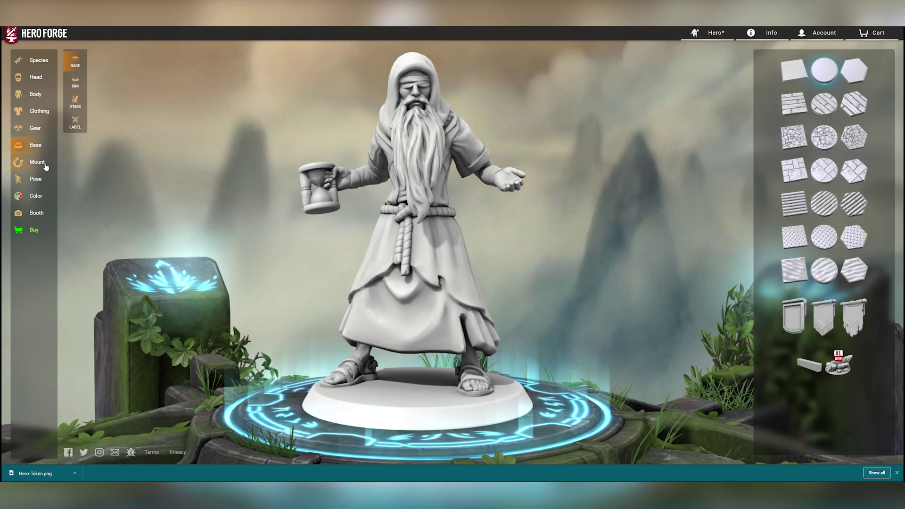
Try out several standing pose presets on the character to compare how he holds the hourglass
left_click(37, 162)
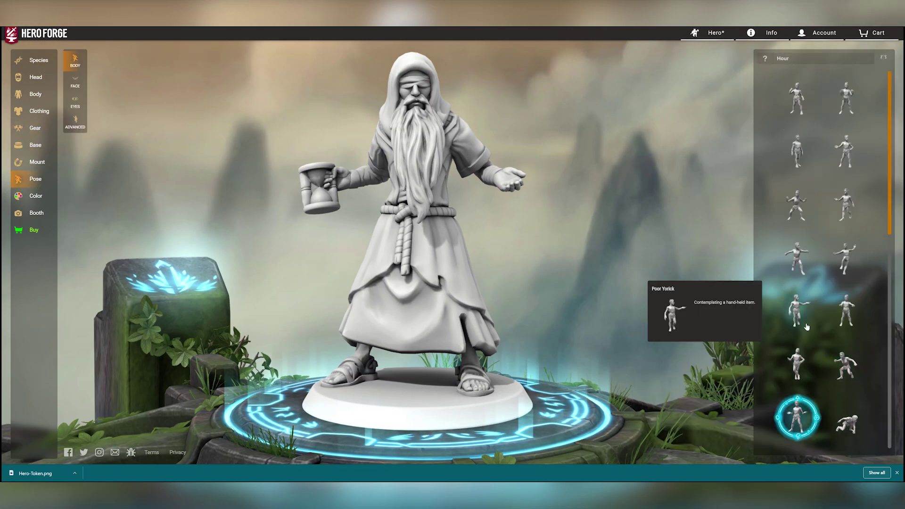
left_click(800, 149)
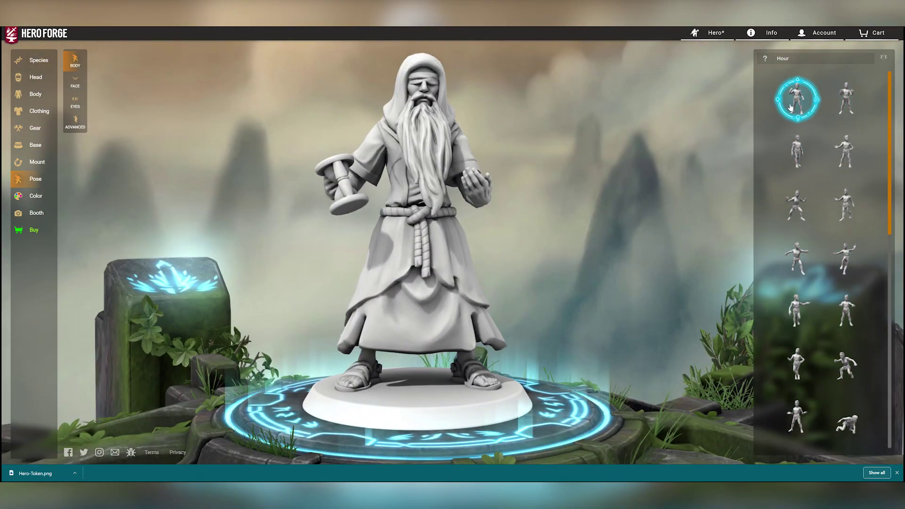
left_click(800, 97)
left_click(848, 148)
scroll(823, 343, "down", 5)
left_click(845, 348)
left_click(845, 296)
left_click(797, 242)
left_click(796, 190)
scroll(848, 151, "up", 2)
left_click(847, 155)
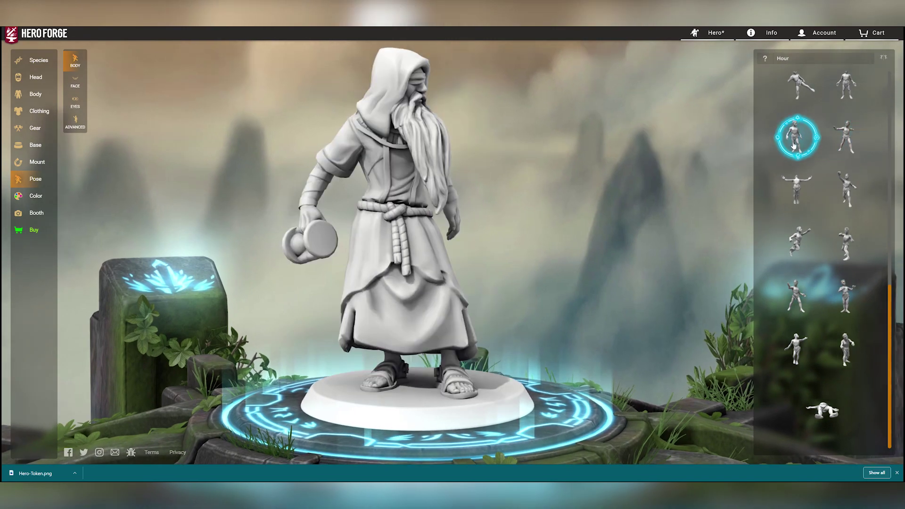
Preview more pose presets from the list, viewing the open-armed stances on the old man from different sides
left_click(846, 104)
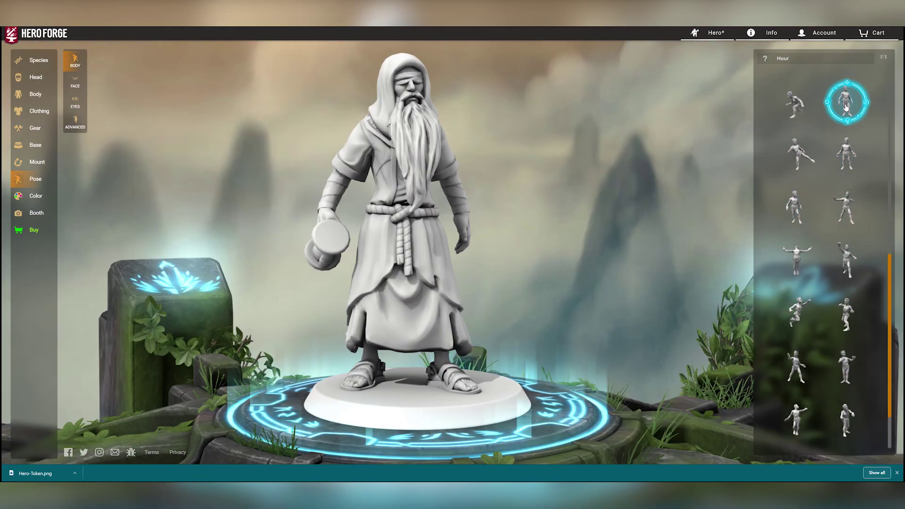
left_click(796, 155)
left_click_drag(424, 198, 401, 274)
left_click(846, 260)
scroll(796, 208, "up", 2)
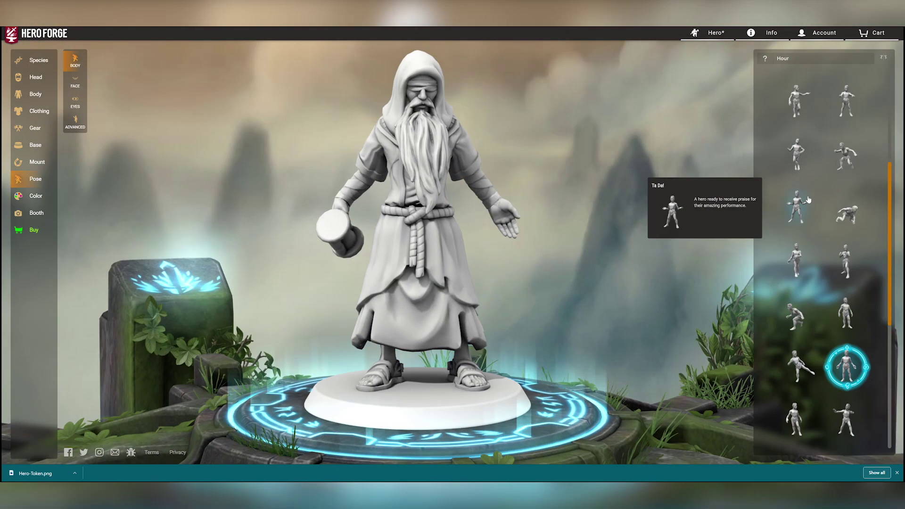
left_click(797, 155)
left_click_drag(494, 269, 418, 209)
Try the Poor Yorick pose and turn the head forward with the advanced twist, bend and tilt controls
left_click(796, 108)
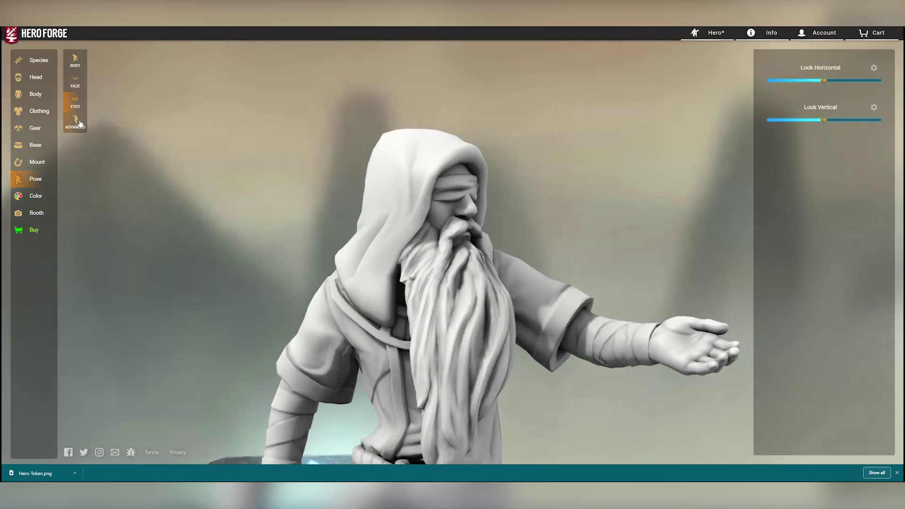
left_click(80, 124)
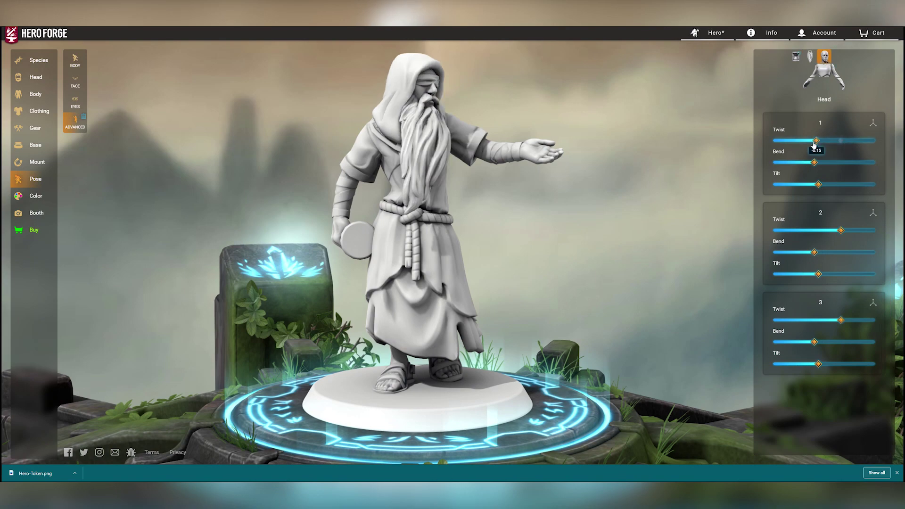
left_click(834, 320)
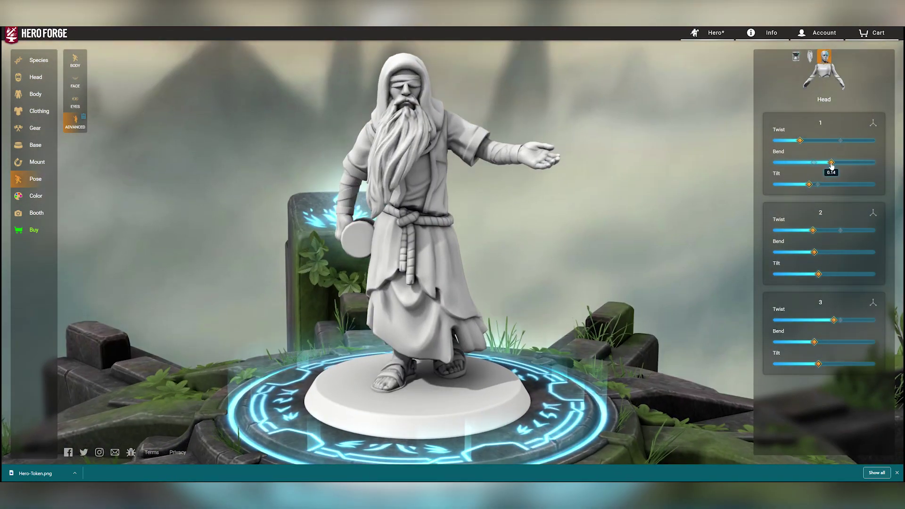
Apply the relaxed standing pose with both arms down and fine-tune the head's bend and tilt in the advanced posing
left_click(75, 60)
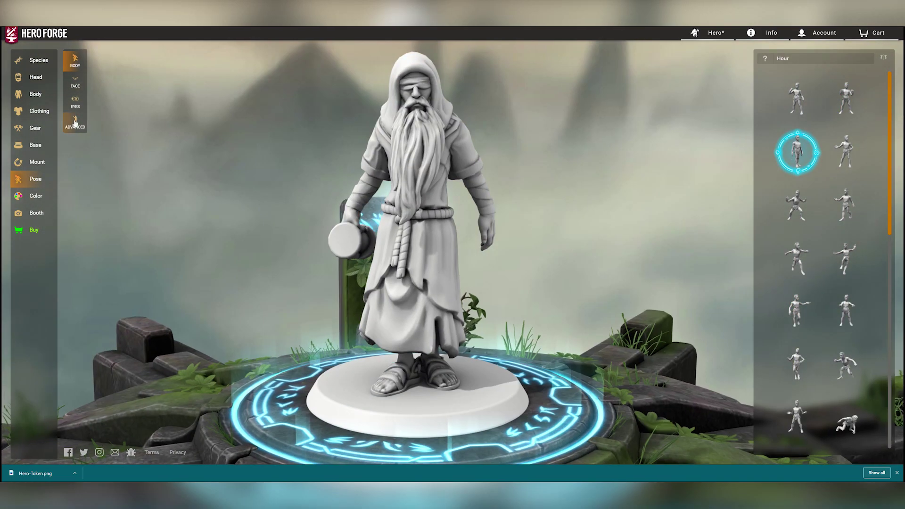
left_click(75, 123)
left_click_drag(831, 141, 834, 141)
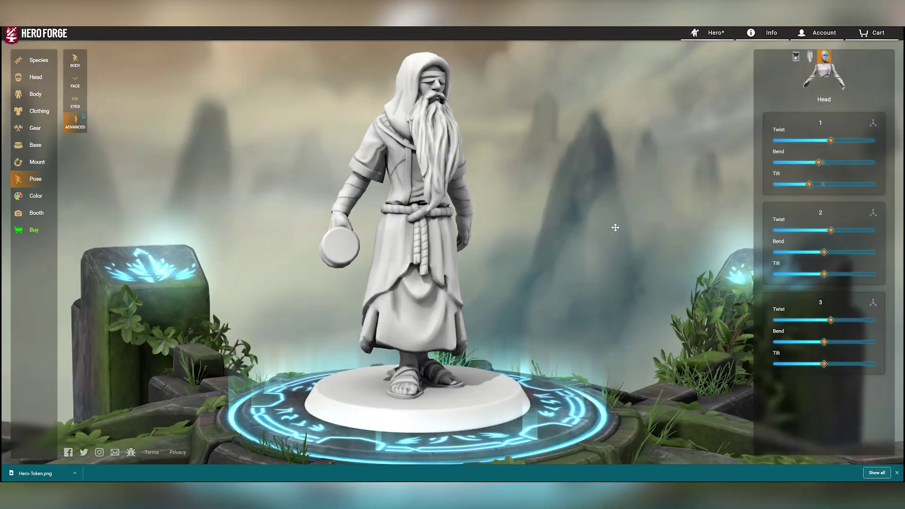
Adjust the right shoulder, elbow, clavicle and wrist so the hourglass is held upright in front of the chest
left_click(810, 71)
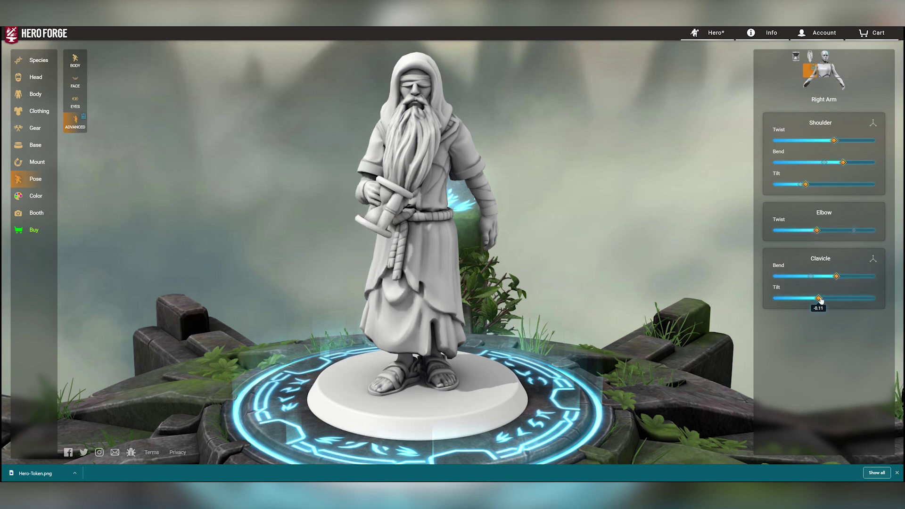
left_click_drag(812, 301, 800, 300)
left_click(809, 85)
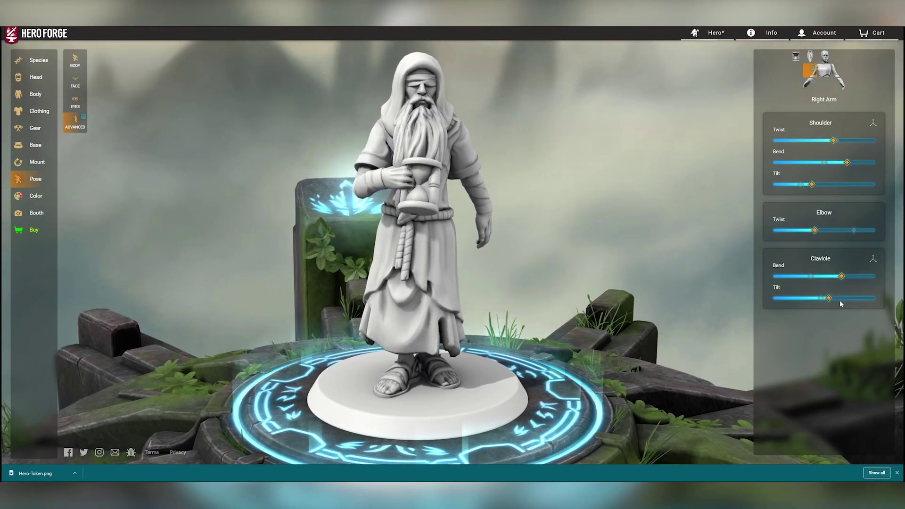
left_click(810, 84)
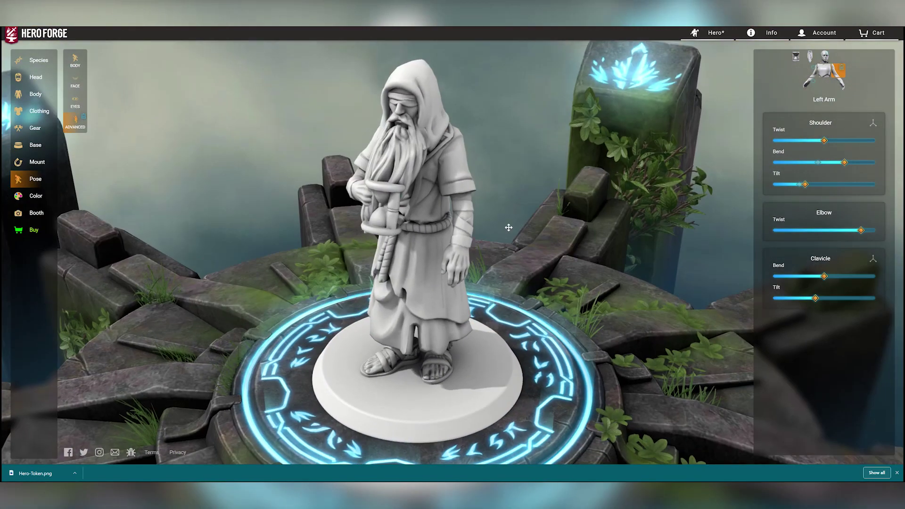
Bend the left elbow toward the hourglass, twist the left wrist and choose a gripping hand pose
left_click_drag(860, 231, 811, 231)
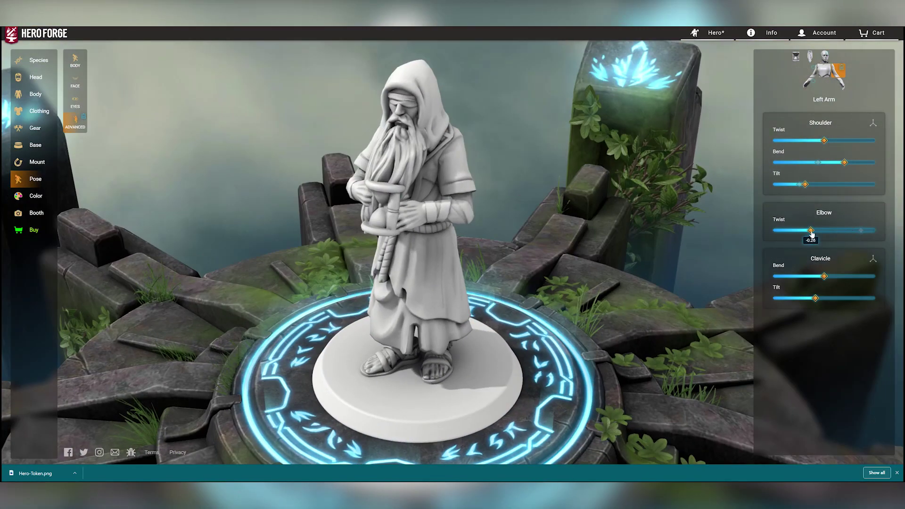
left_click(841, 84)
left_click_drag(826, 128, 852, 134)
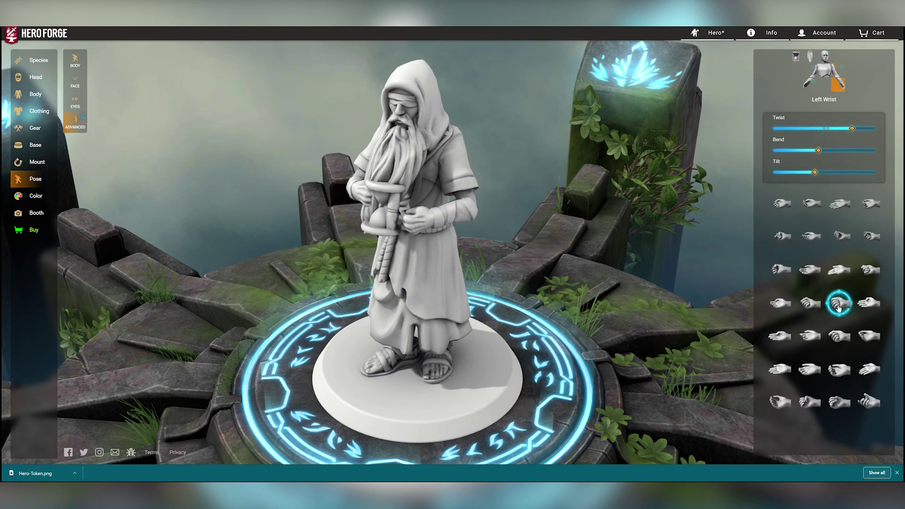
left_click(837, 72)
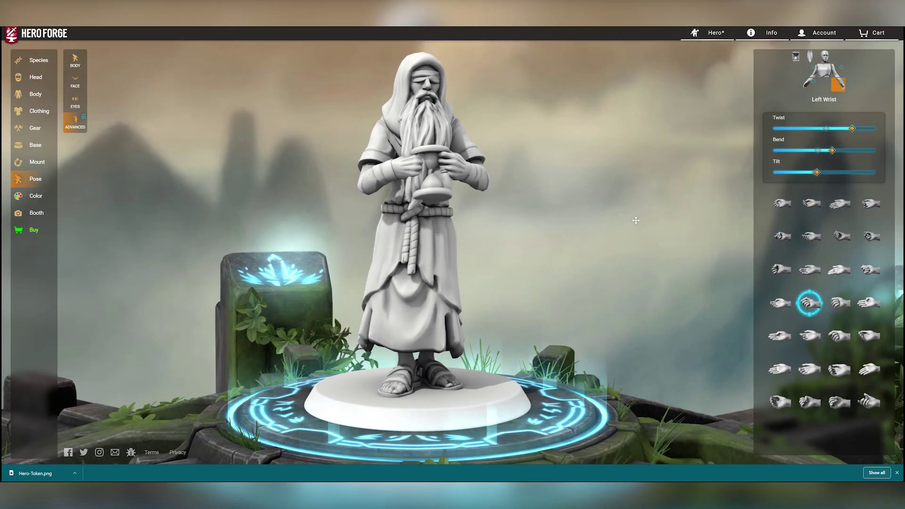
left_click(839, 305)
Fine-tune the left shoulder, elbow and clavicle so the hand grips the hourglass, and tilt the beard segments clear of it
left_click(838, 76)
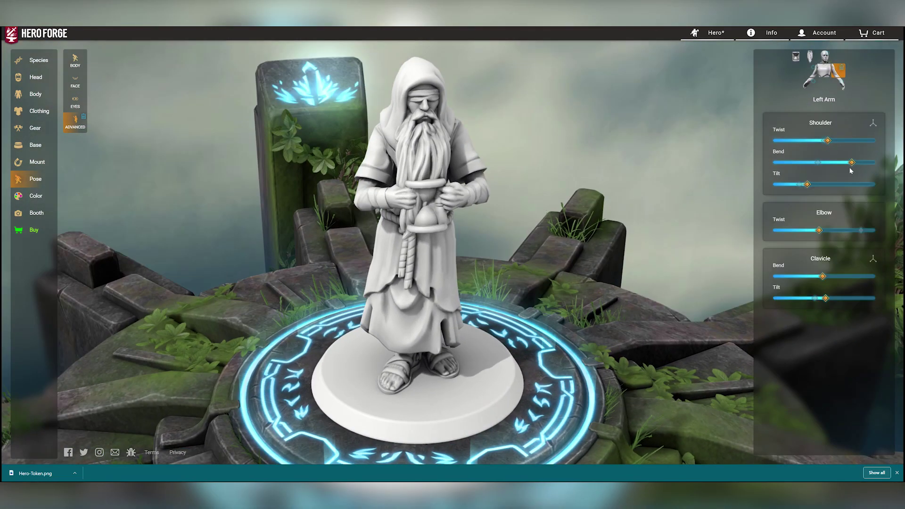
left_click_drag(807, 184, 805, 185)
left_click_drag(819, 230, 820, 230)
left_click_drag(822, 276, 828, 298)
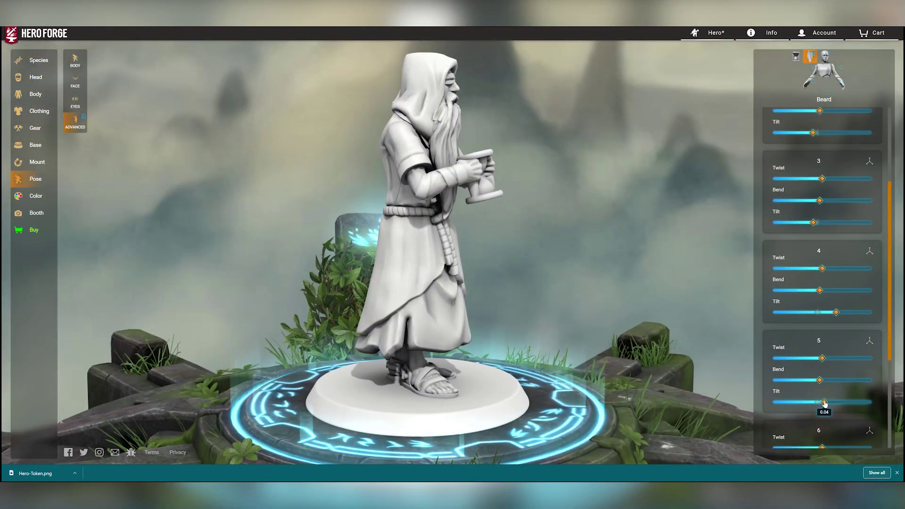
left_click_drag(823, 414, 827, 415)
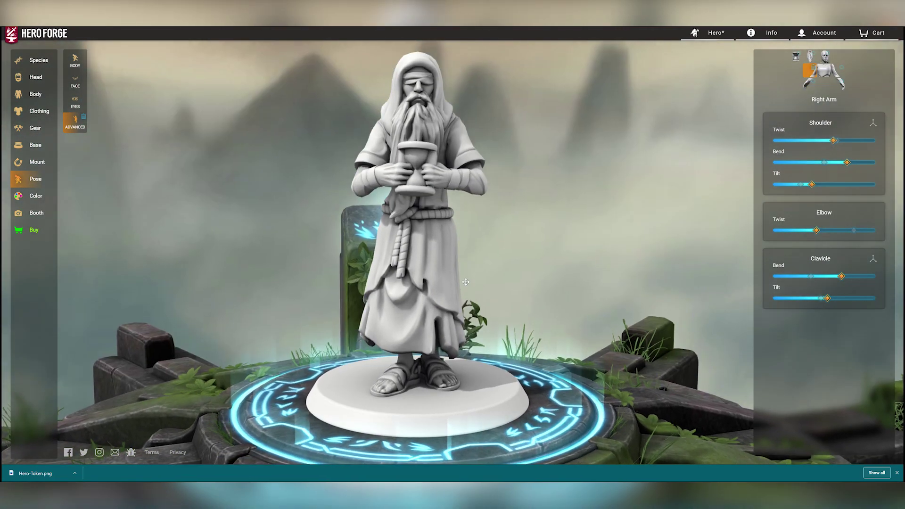
Start the body coloring from the teal preset and recolor the old man with a grey beard and pale skin
left_click(36, 196)
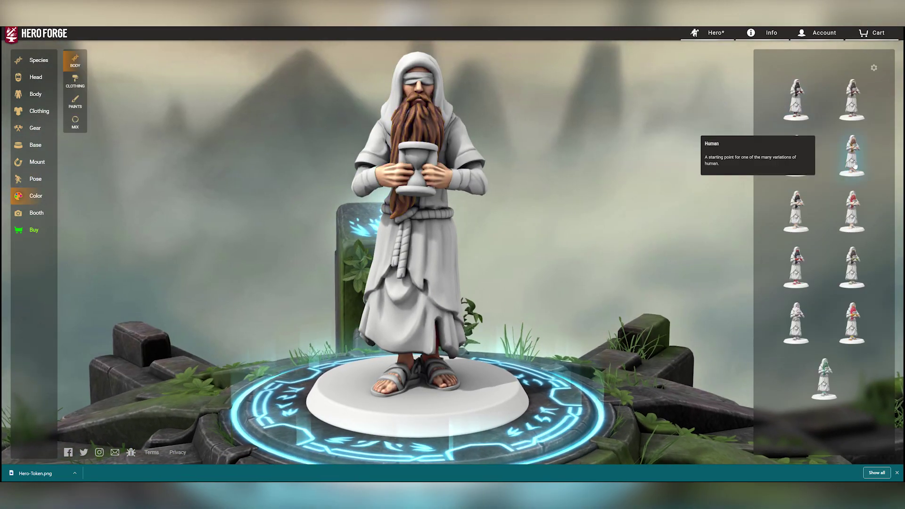
left_click(824, 377)
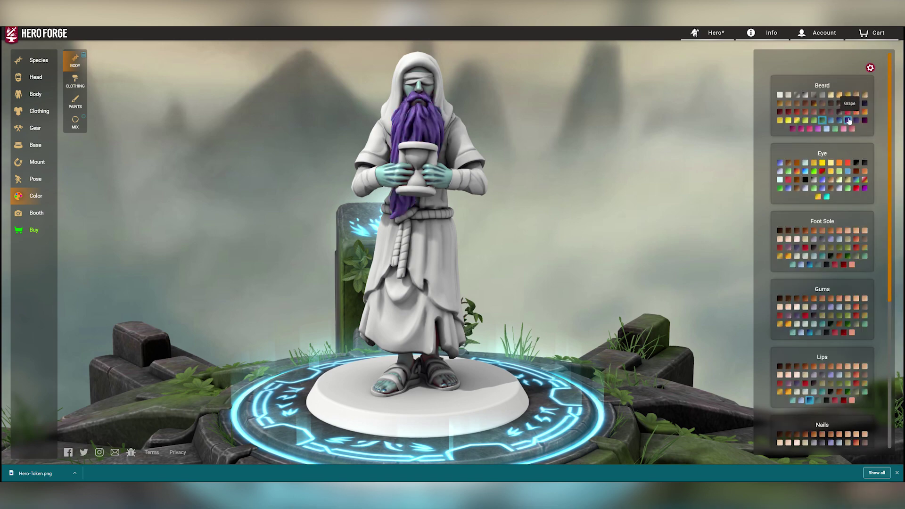
scroll(802, 267, "down", 5)
left_click(846, 284)
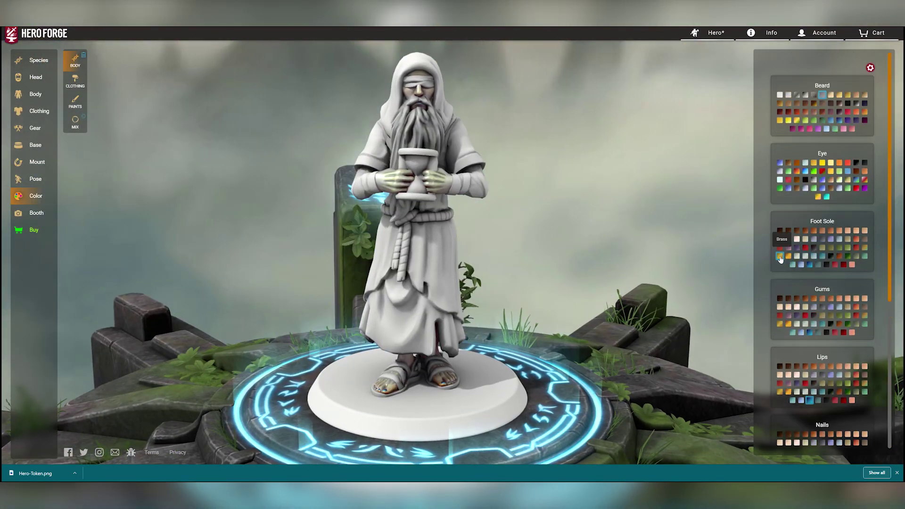
Recolor the foot soles, fingernails and remaining body parts to suit the pale skin
scroll(795, 251, "down", 5)
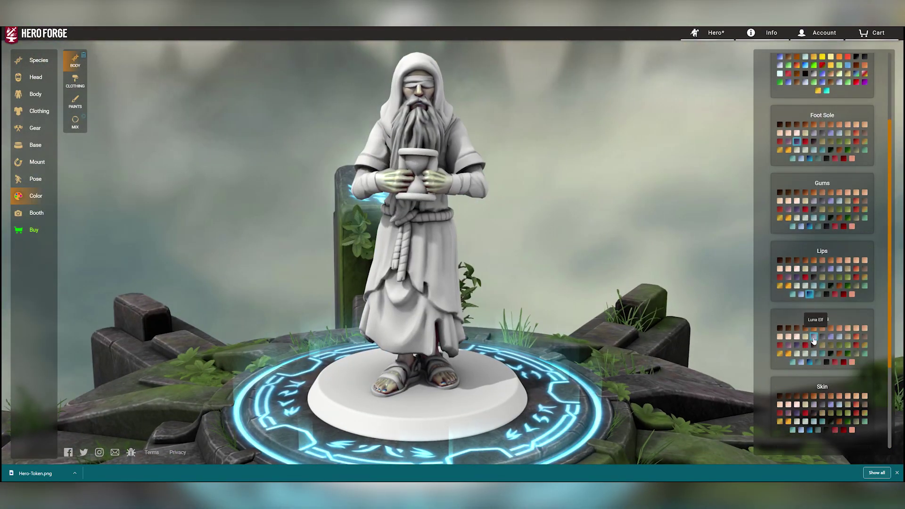
left_click(810, 408)
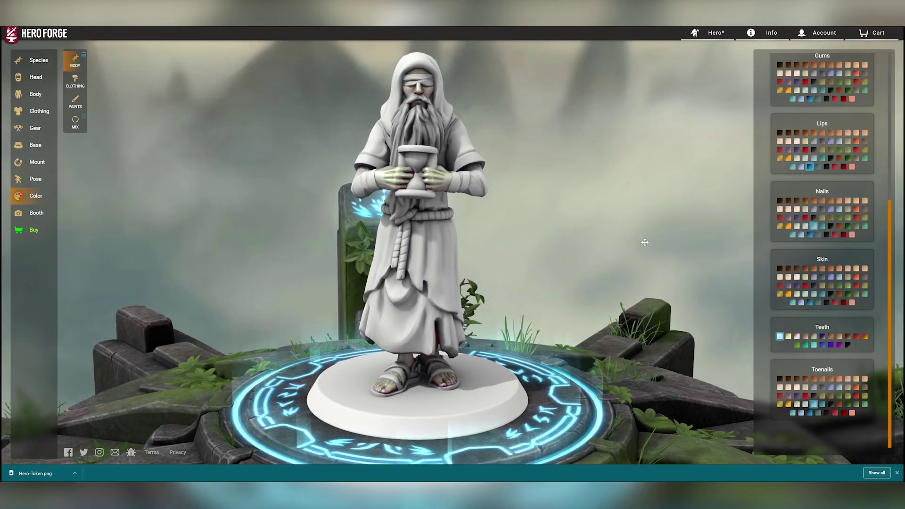
scroll(809, 205, "up", 1)
scroll(755, 190, "down", 5)
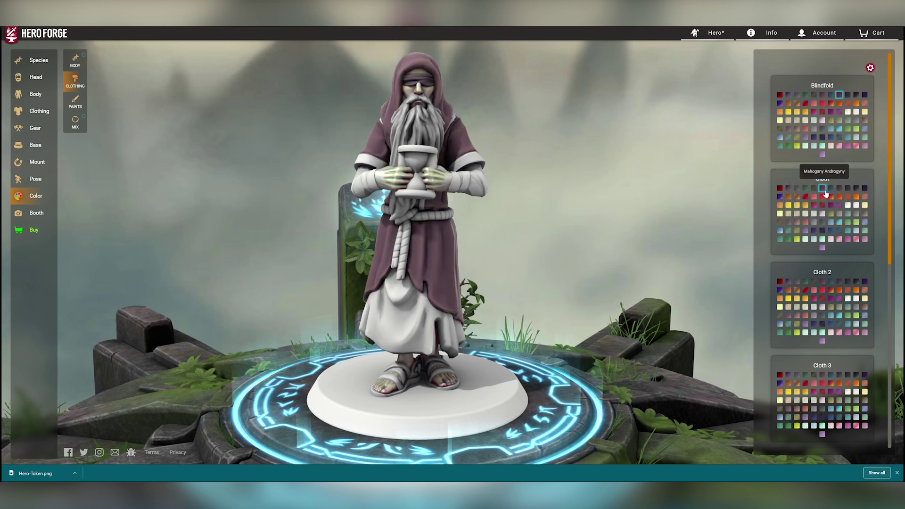
Color the blindfold beige, the hooded robes dark purple-grey and the rope belt Hotter Terracotta
left_click(864, 120)
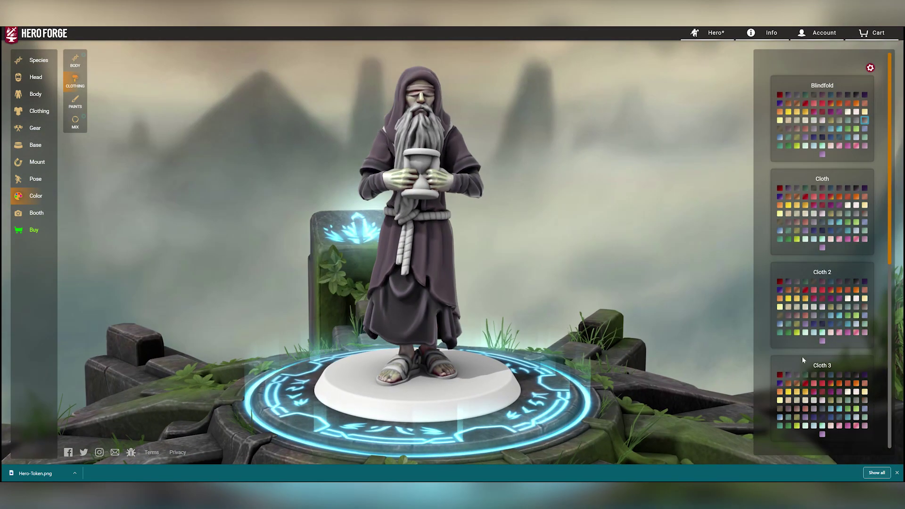
scroll(801, 356, "down", 1)
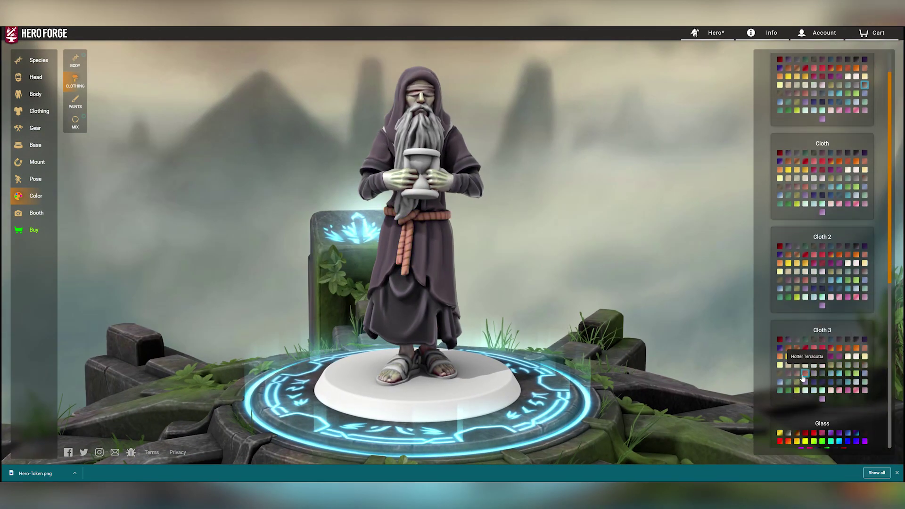
Color the hourglass glass dark blue, its frame pinkish red, the leather sandals reddish brown and the base black
scroll(790, 351, "down", 3)
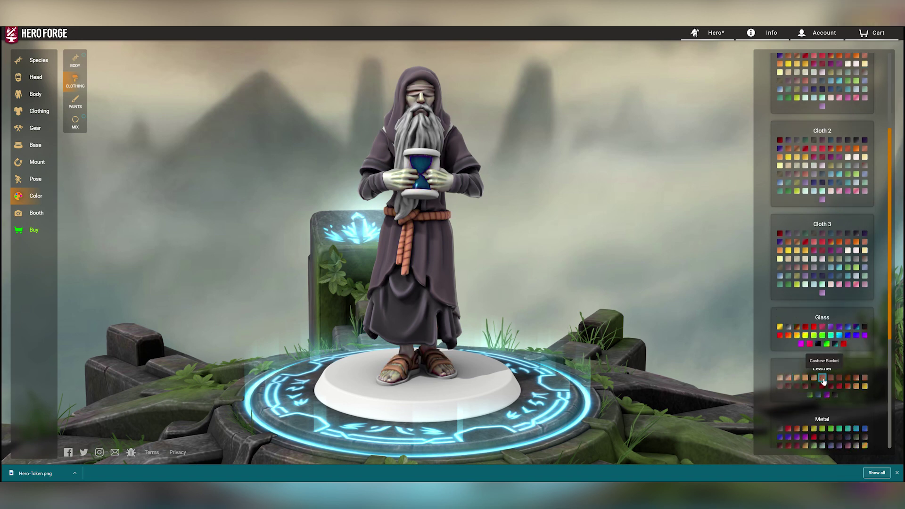
scroll(841, 381, "down", 2)
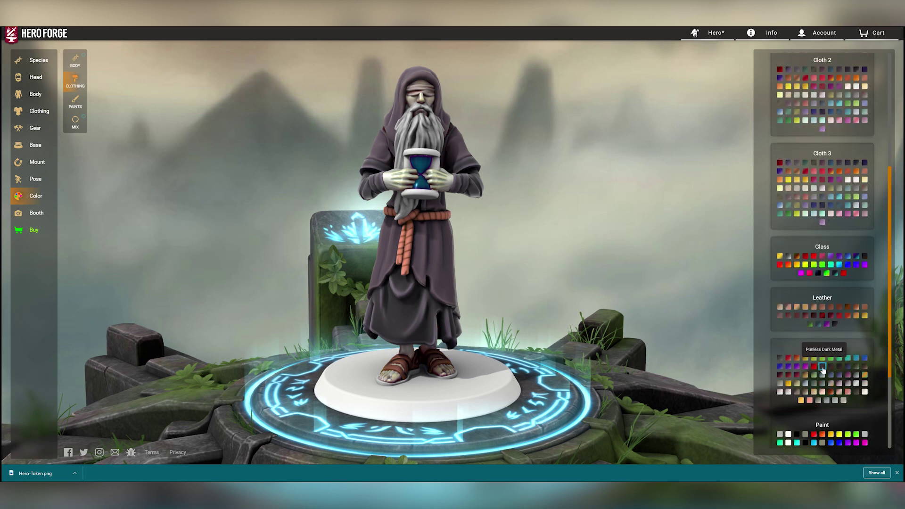
scroll(820, 351, "down", 4)
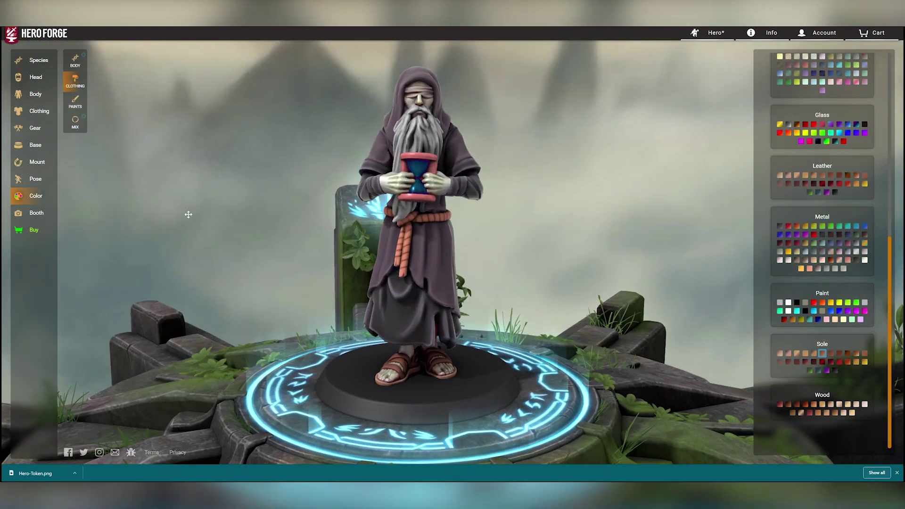
Repaint the hourglass glass with the bright blue stained-glass paint
left_click(75, 101)
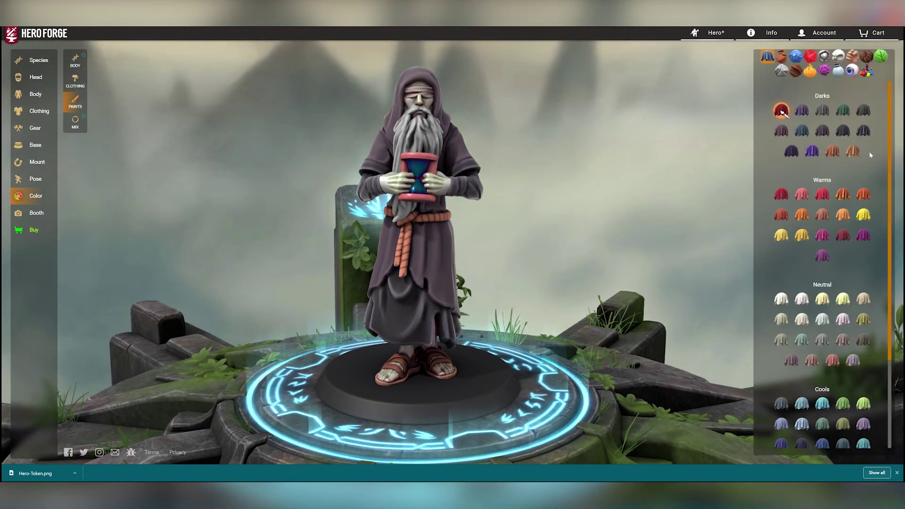
scroll(825, 174, "down", 3)
left_click(853, 71)
left_click(835, 73)
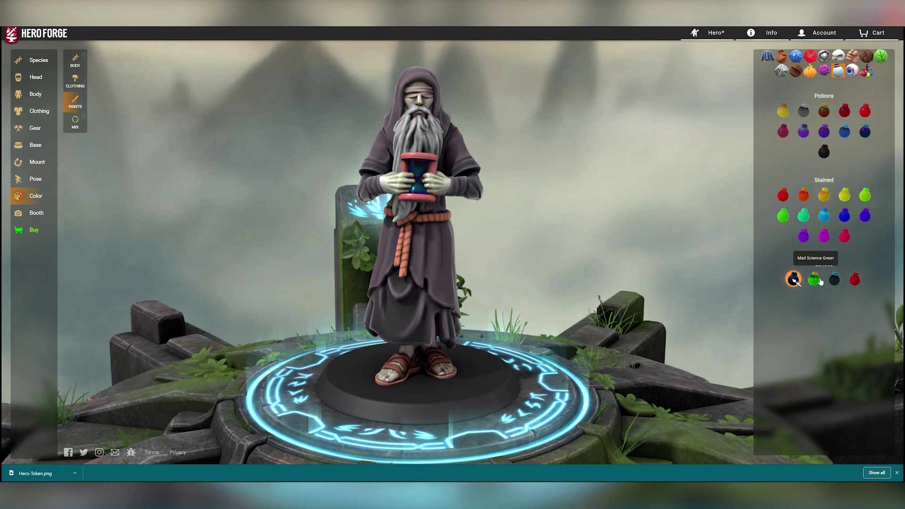
left_click(823, 217)
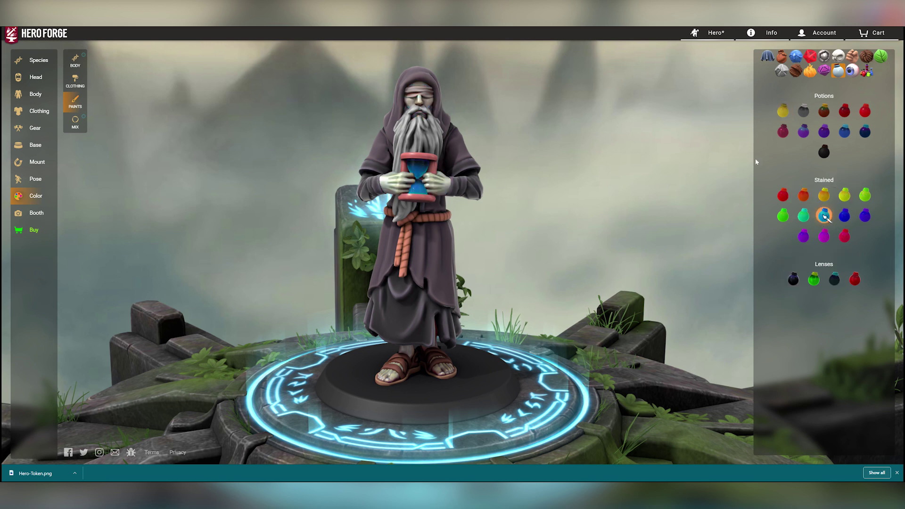
Try painting the character's hands with an orange fire paint
left_click(810, 71)
left_click(803, 112)
left_click(446, 189)
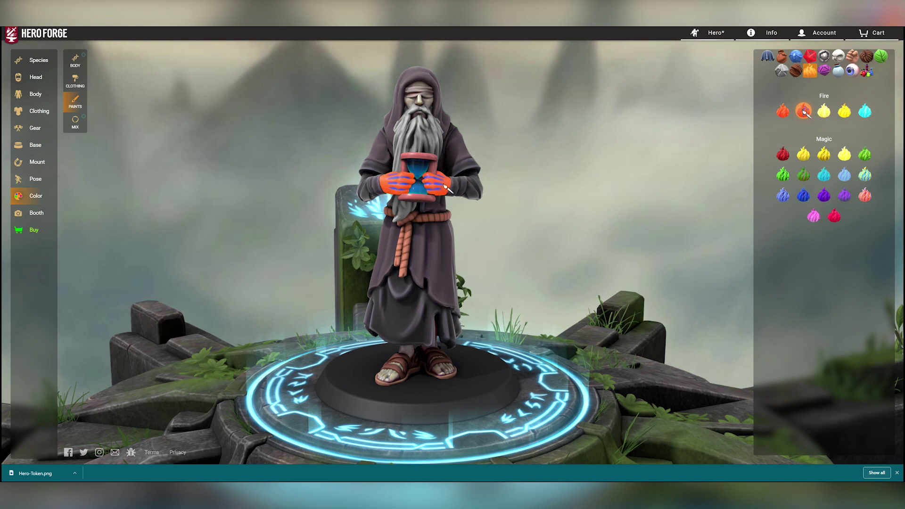
Adjust the Aquatic paint to a dark green in the color mixer and use it on the hourglass frame
left_click(826, 195)
left_click(78, 123)
left_click(799, 193)
left_click(745, 228)
left_click(838, 268)
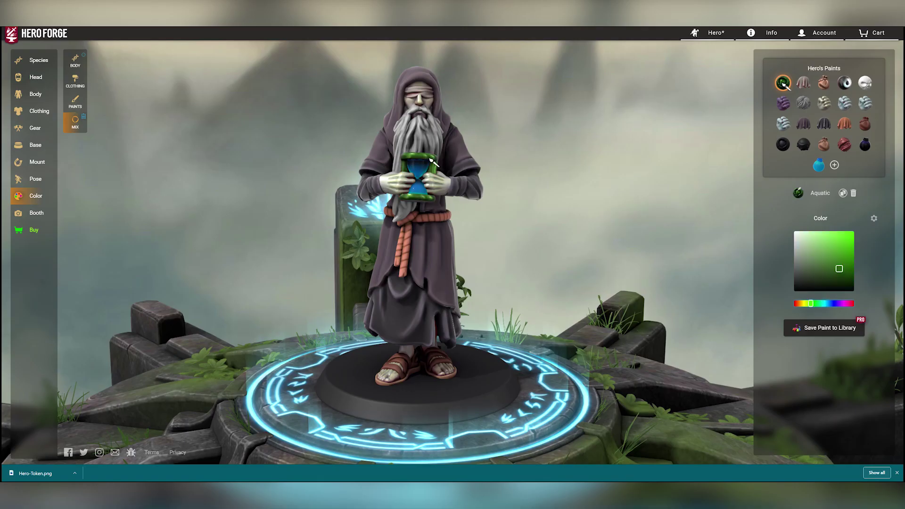
Repaint the hourglass frame with a copper-colored paint from the Natural metal paints
left_click(75, 101)
left_click(824, 57)
left_click(822, 110)
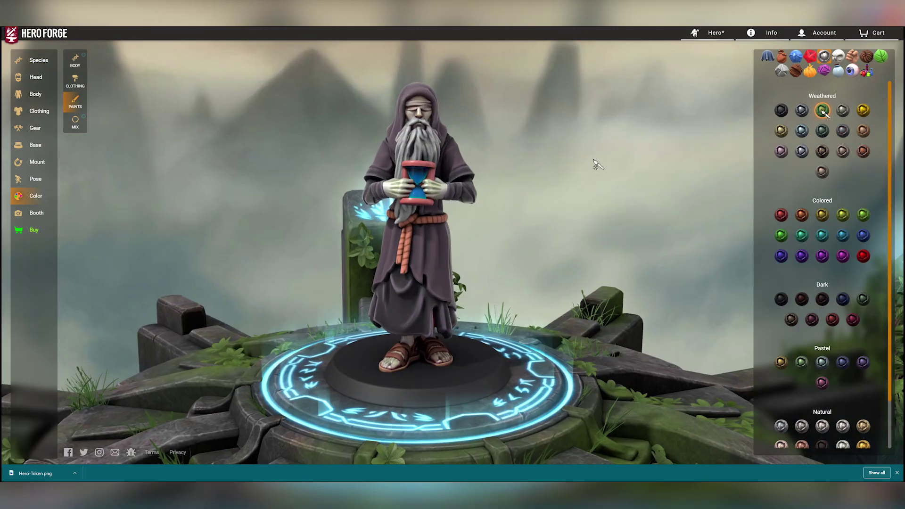
scroll(870, 368, "down", 1)
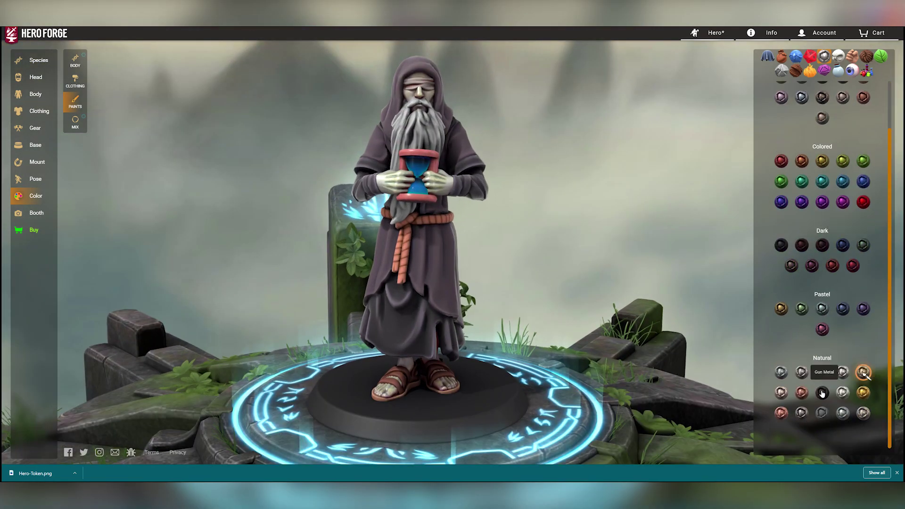
left_click(801, 393)
Set the booth portrait's background to the cloudy blue sky, keep the ground shown, and turn the figure to face forward
left_click(43, 212)
left_click(75, 81)
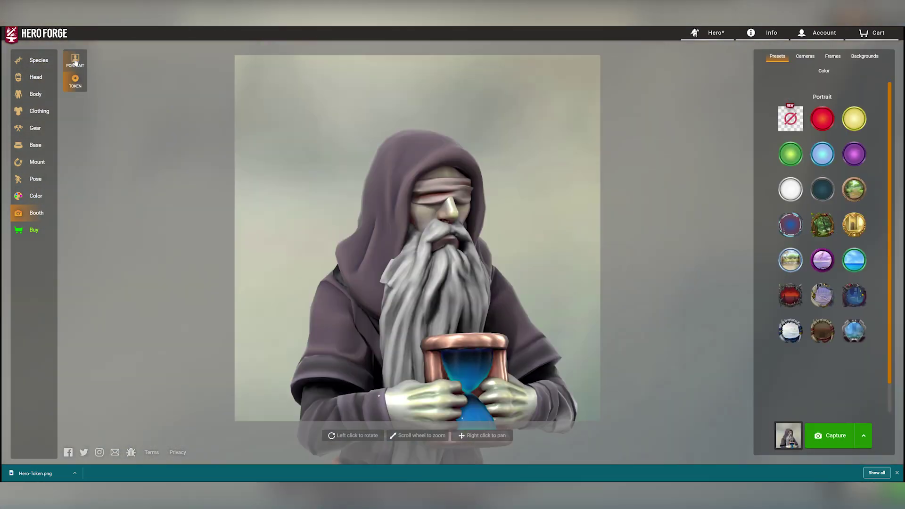
left_click(76, 62)
left_click(873, 68)
left_click(824, 83)
left_click(824, 82)
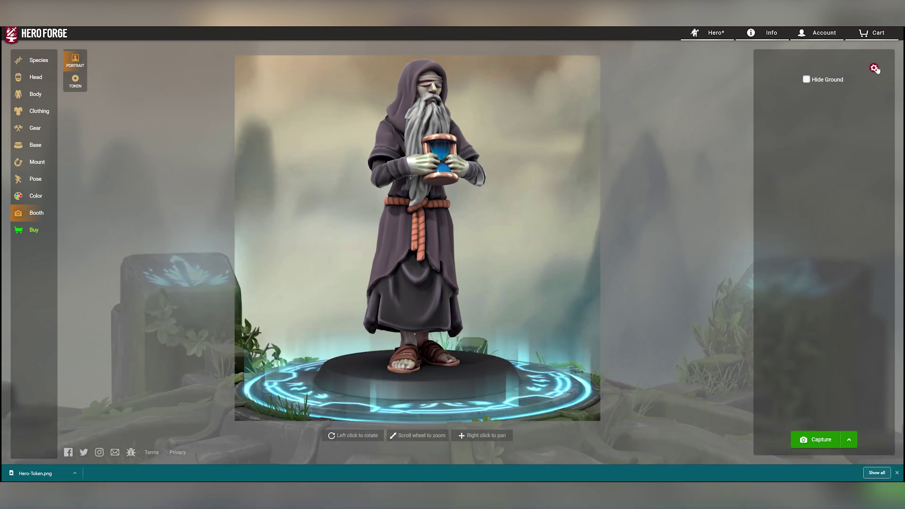
left_click(873, 68)
left_click_drag(450, 243, 478, 237)
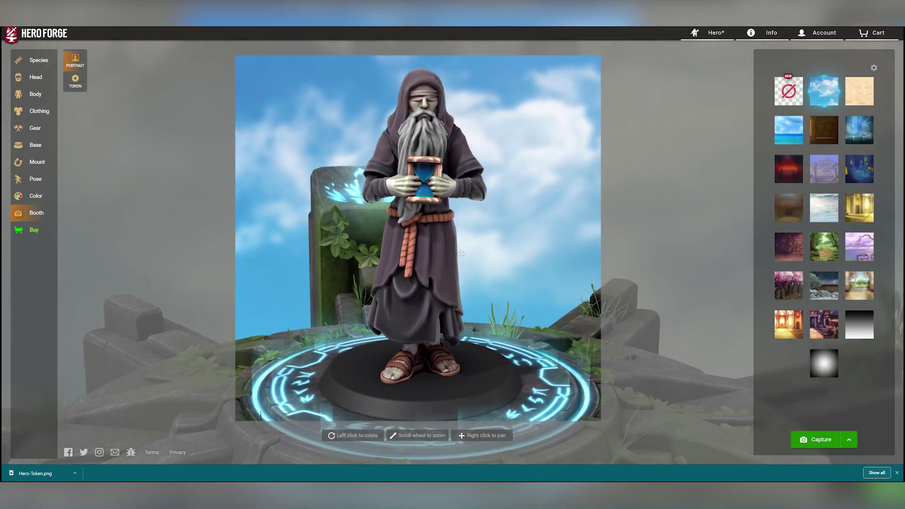
Apply the transparent preset to the token and frame the old man's full body from the front
left_click(75, 82)
left_click(790, 119)
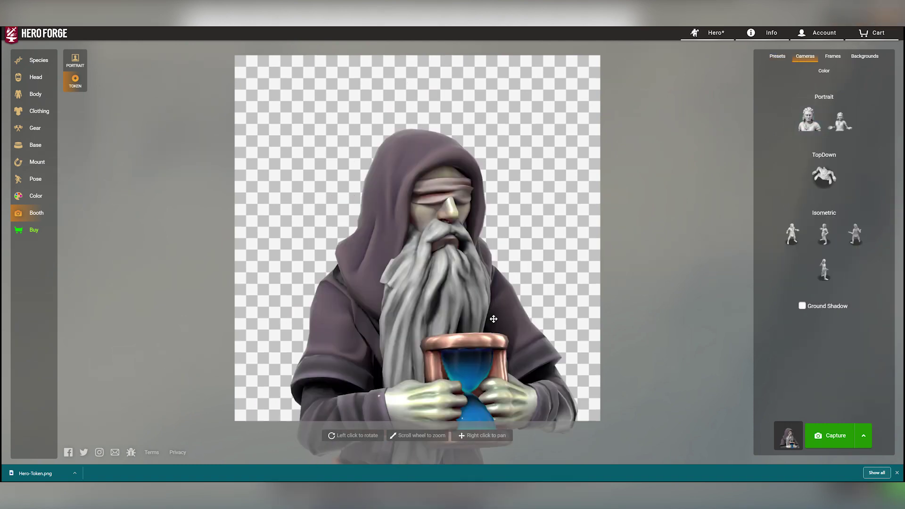
scroll(440, 250, "up", 5)
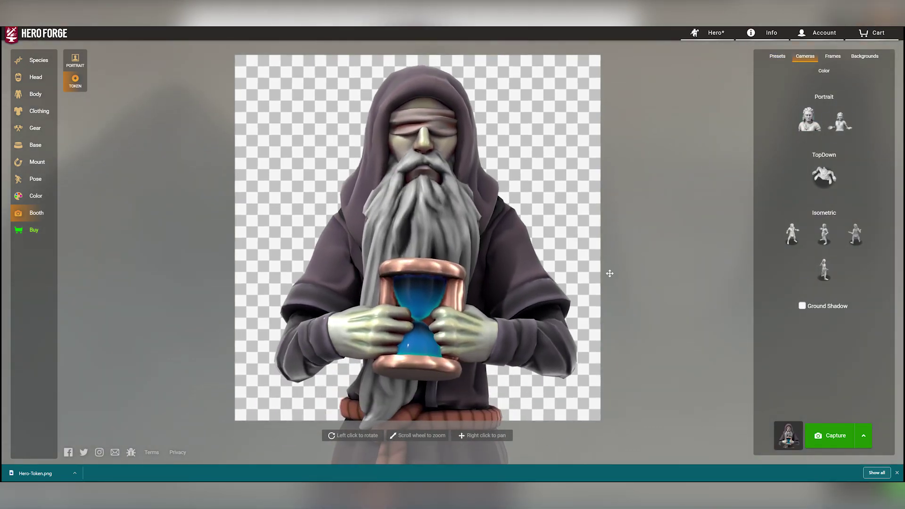
left_click(833, 61)
left_click(810, 60)
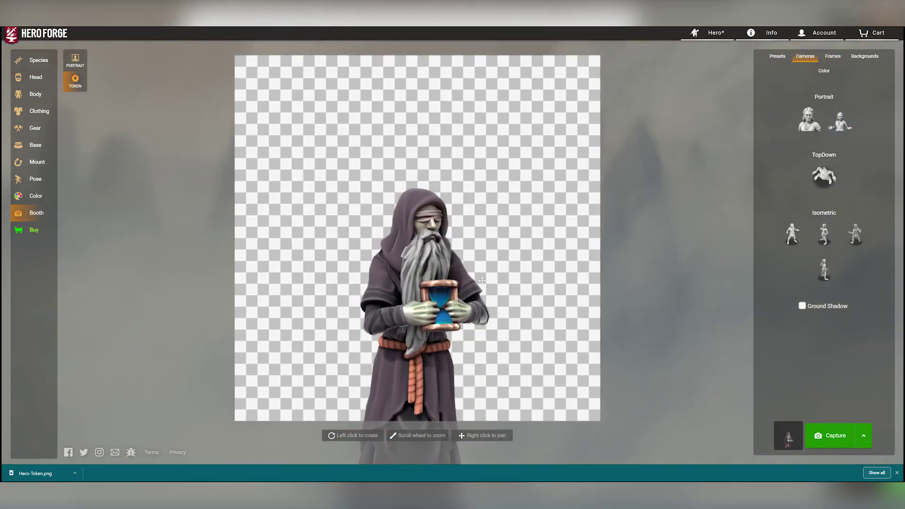
right_click_drag(422, 293, 422, 189)
left_click_drag(446, 190, 415, 191)
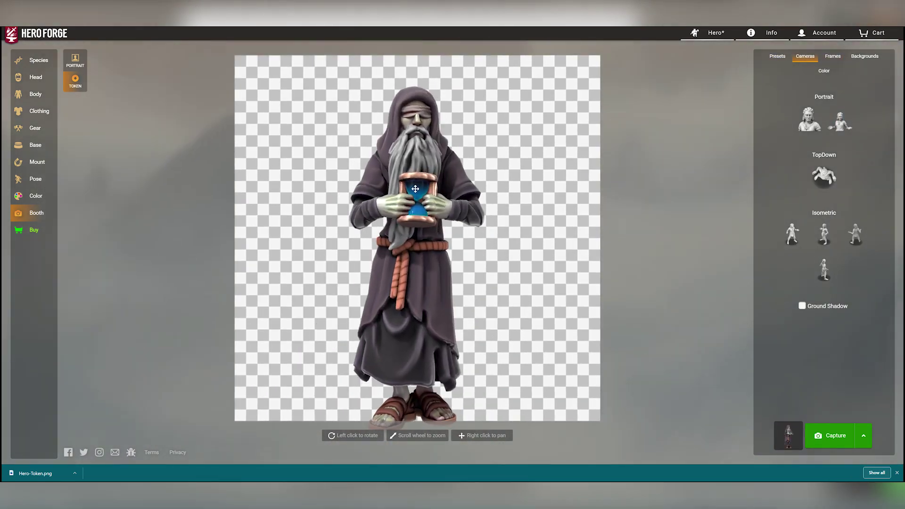
right_click_drag(415, 191, 415, 174)
Capture and download the full-body transparent token, and close its preview
left_click(863, 435)
left_click(852, 369)
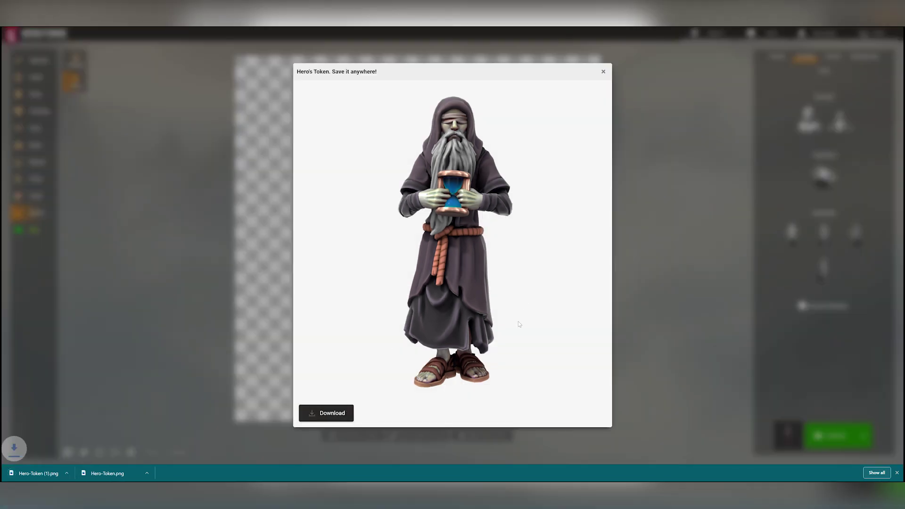
left_click(603, 72)
Switch the token to the TopDown camera and enlarge and center the figure in the frame
left_click(823, 176)
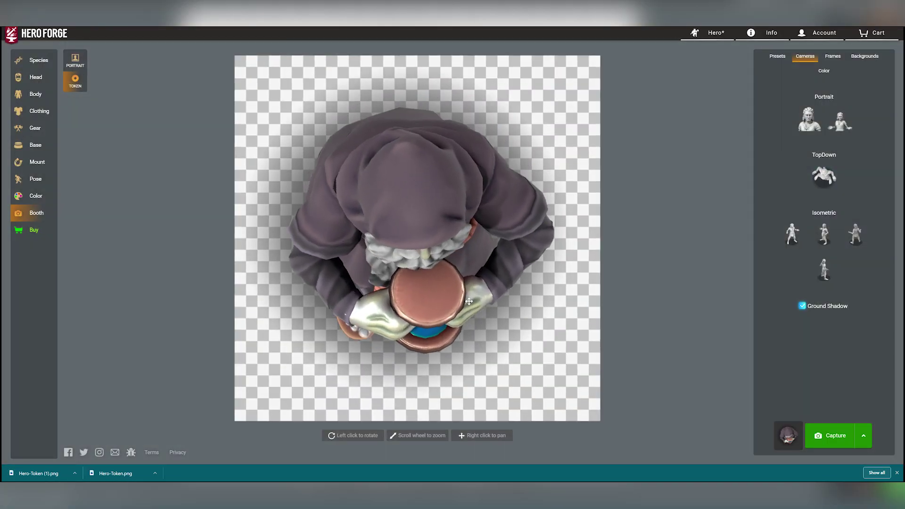
scroll(462, 302, "up", 3)
right_click_drag(463, 302, 450, 318)
scroll(458, 317, "up", 2)
scroll(450, 319, "down", 1)
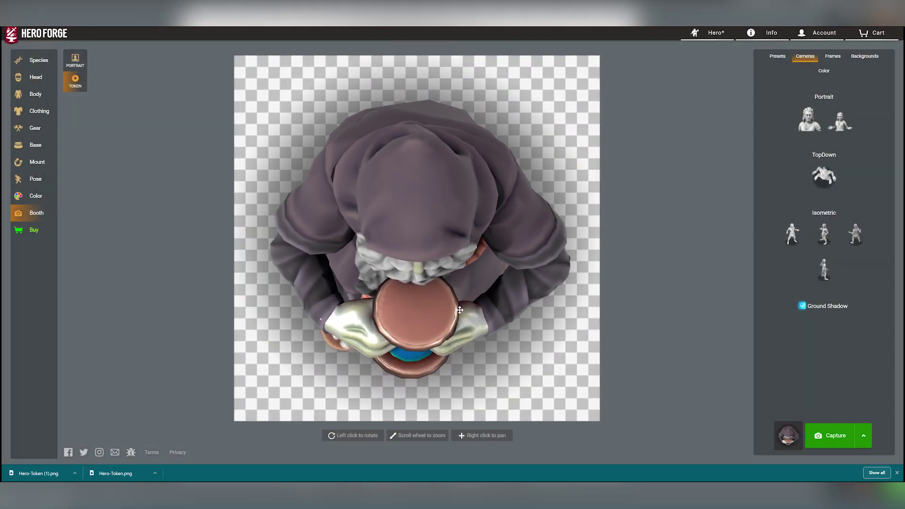
Capture the top-down token at 2048px, download it, and close its preview
left_click(863, 436)
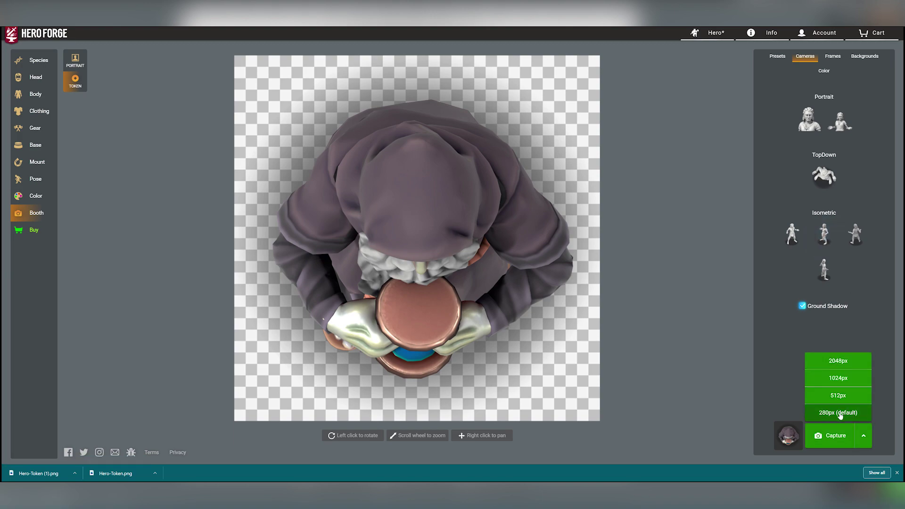
left_click(844, 366)
left_click(433, 314)
left_click(632, 302)
Turn off the token's ground shadow and reframe the whole figure from the front
left_click(802, 306)
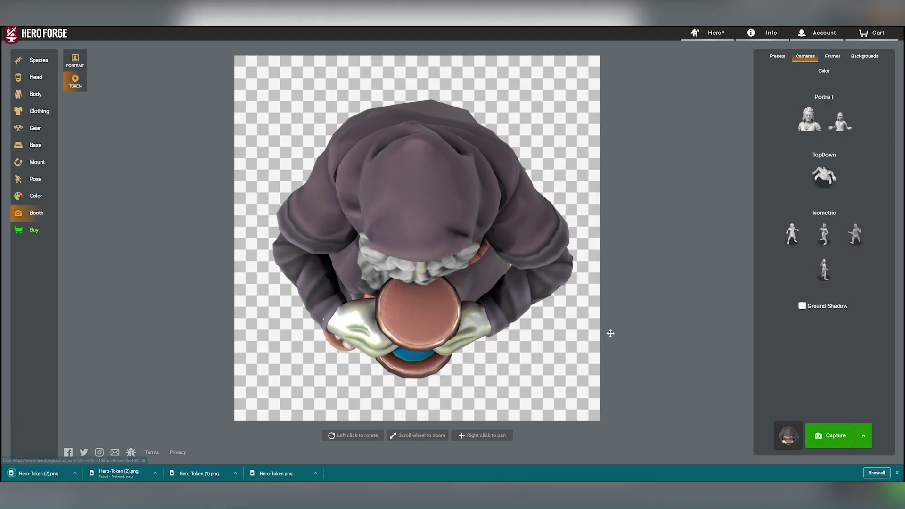
left_click_drag(363, 330, 356, 235)
scroll(355, 245, "down", 5)
right_click_drag(356, 264, 355, 217)
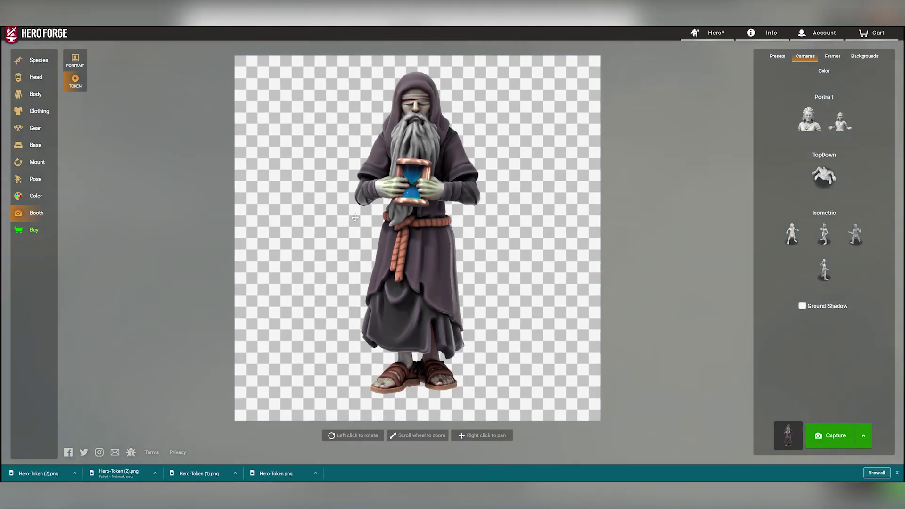
Apply the portrait token preset with the ornate round frame and the lavender ruins background
left_click(778, 62)
left_click(791, 226)
left_click(823, 293)
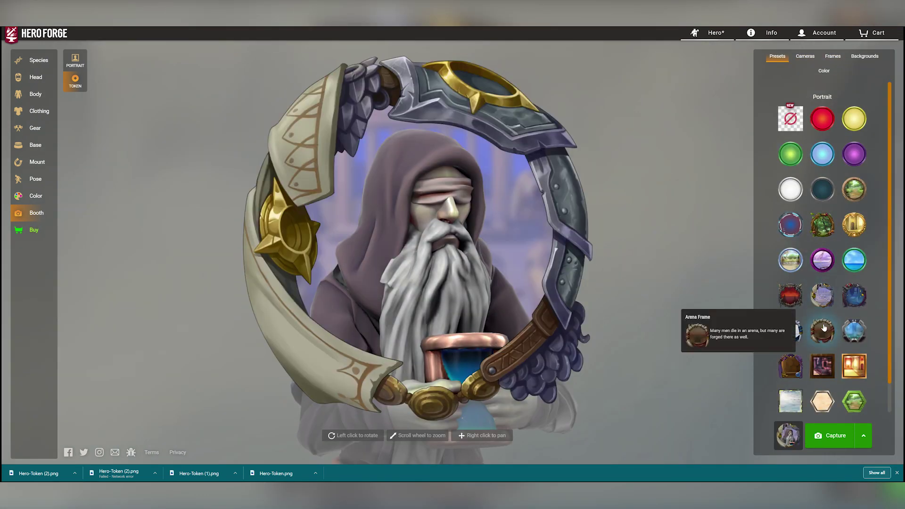
Replace the ornate frame with the plain round one, try several frame colors, and settle on grey
left_click(833, 56)
left_click(788, 218)
left_click(824, 71)
left_click(784, 124)
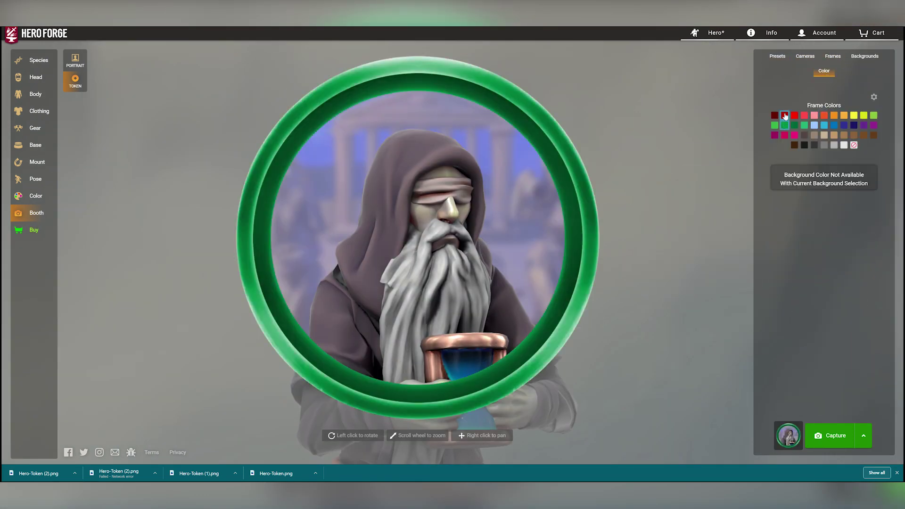
left_click(785, 115)
left_click(854, 145)
left_click(844, 145)
left_click(814, 146)
left_click(824, 145)
Turn the figure to face forward with the hourglass inside the round frame, and download the token at 2048px
left_click_drag(464, 265, 471, 245)
left_click(865, 56)
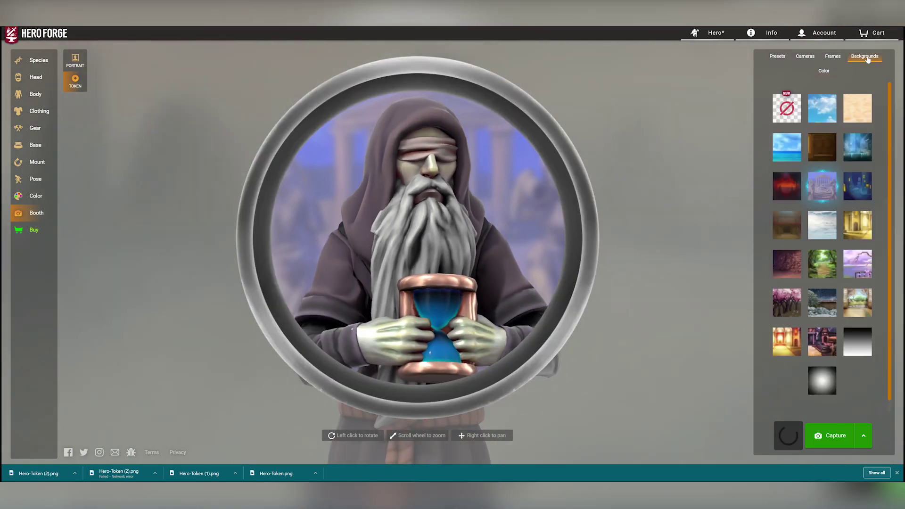
left_click(863, 436)
left_click(843, 362)
left_click(326, 412)
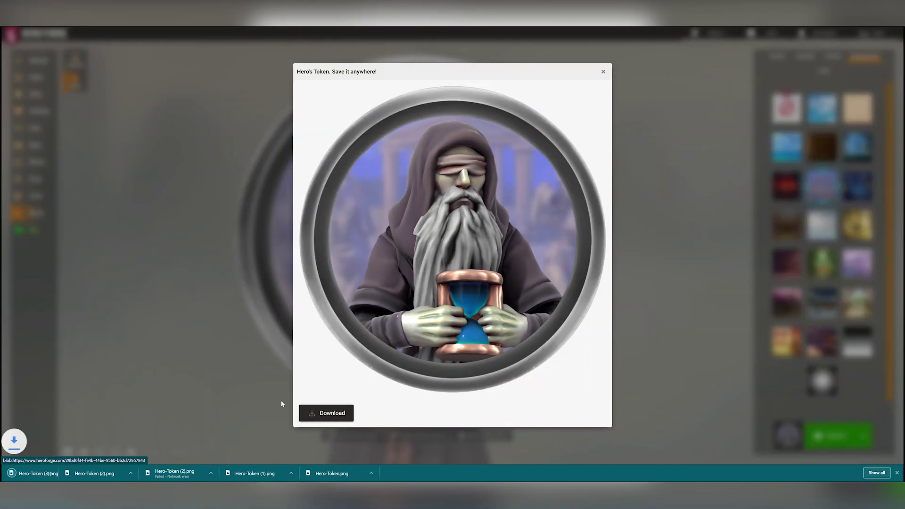
left_click(602, 72)
Change the token's frame to the square wooden one and tint it a muted brown
left_click(833, 56)
left_click(858, 186)
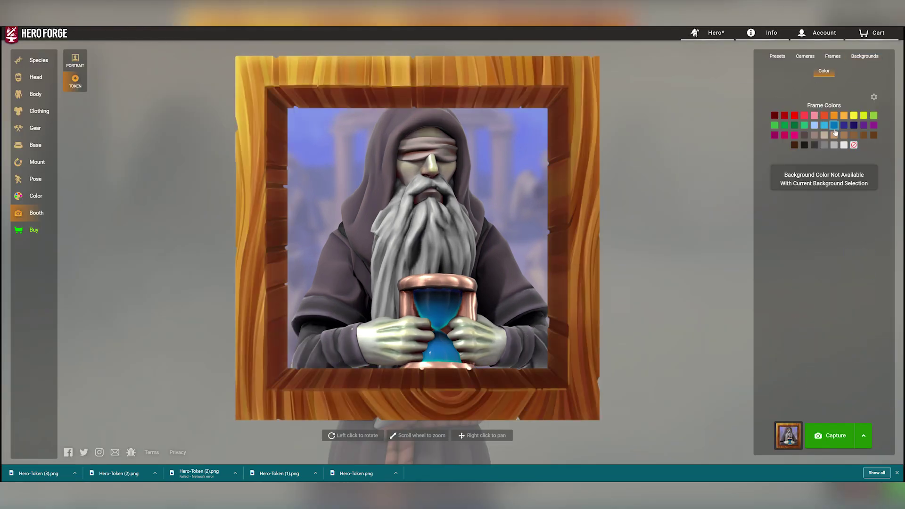
left_click(843, 135)
Use the wider waist-up Portrait camera and center the figure and hourglass within the wooden frame
left_click(805, 56)
left_click(809, 119)
left_click(840, 121)
right_click_drag(436, 290, 419, 252)
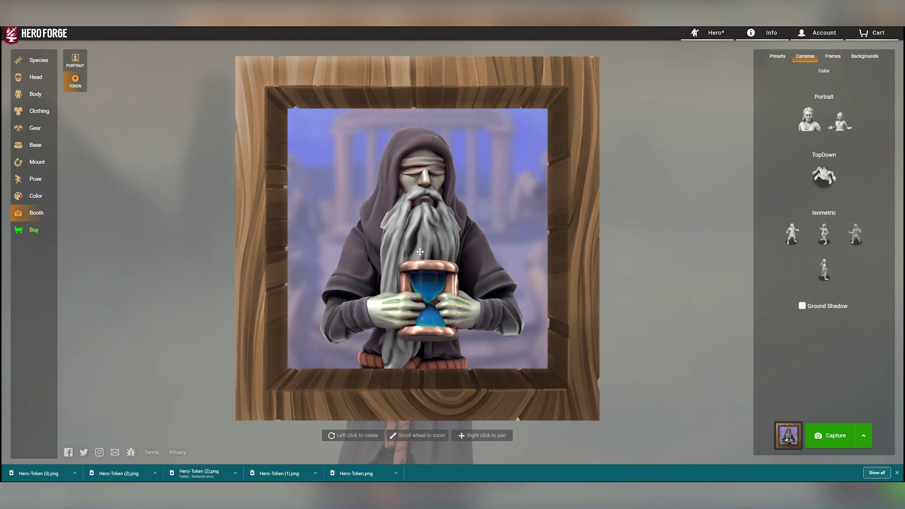